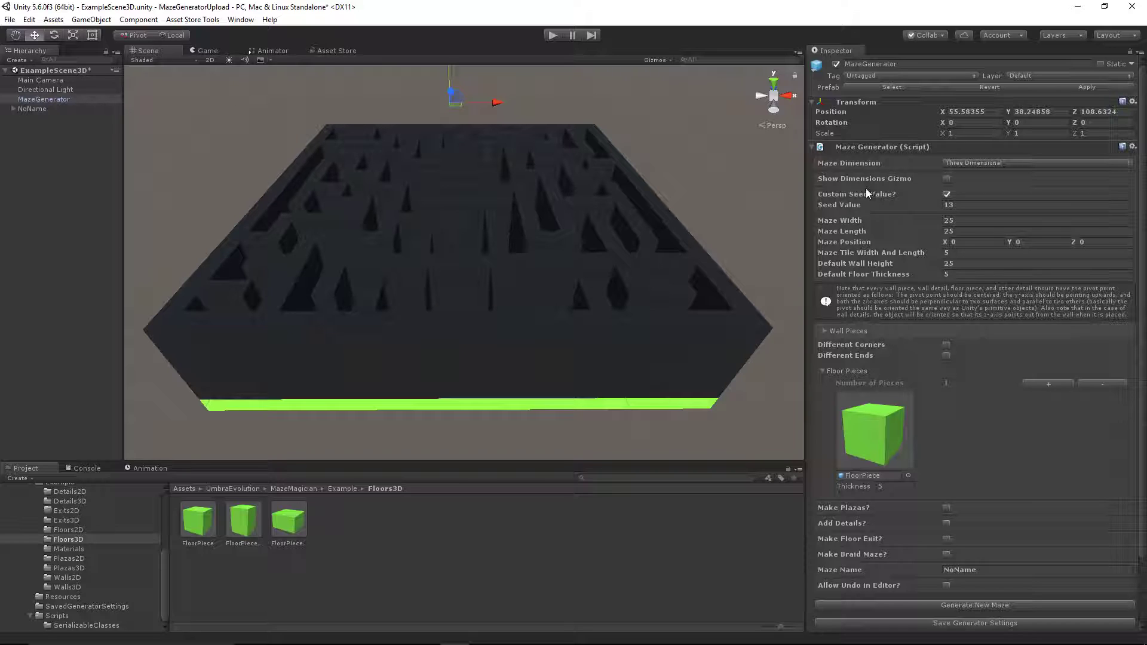
Show the dimensions gizmo around the maze to check its extents and turn it off again
left_click(946, 180)
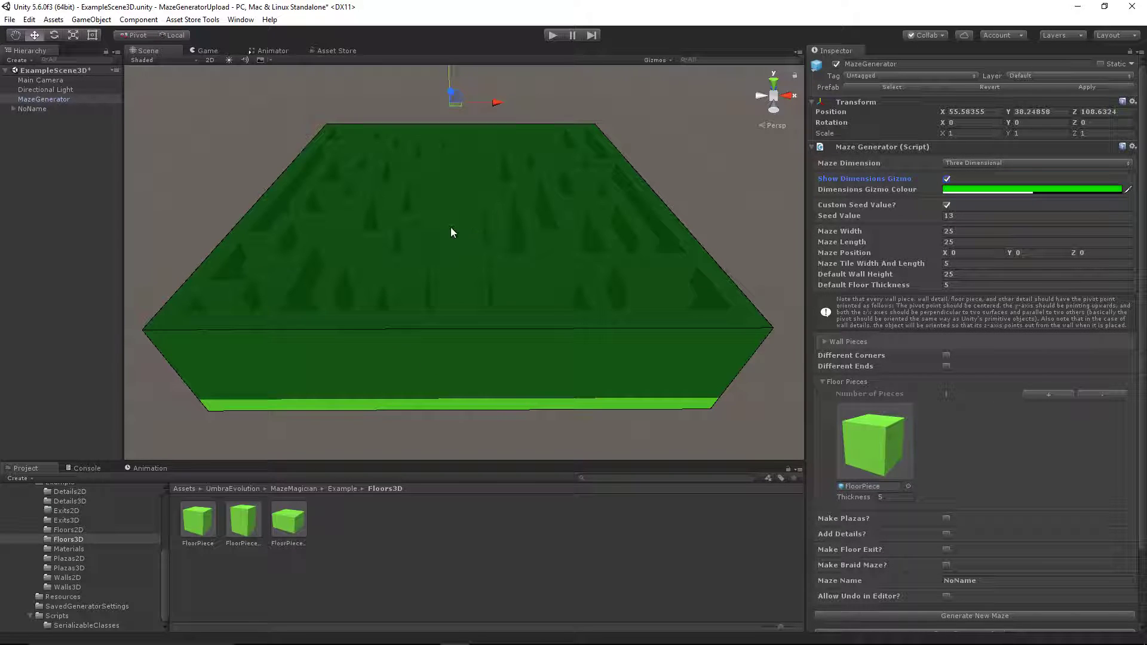
mouse_move(324, 269)
middle_mouse_down()
mouse_move(466, 289)
mouse_move(306, 276)
middle_mouse_up()
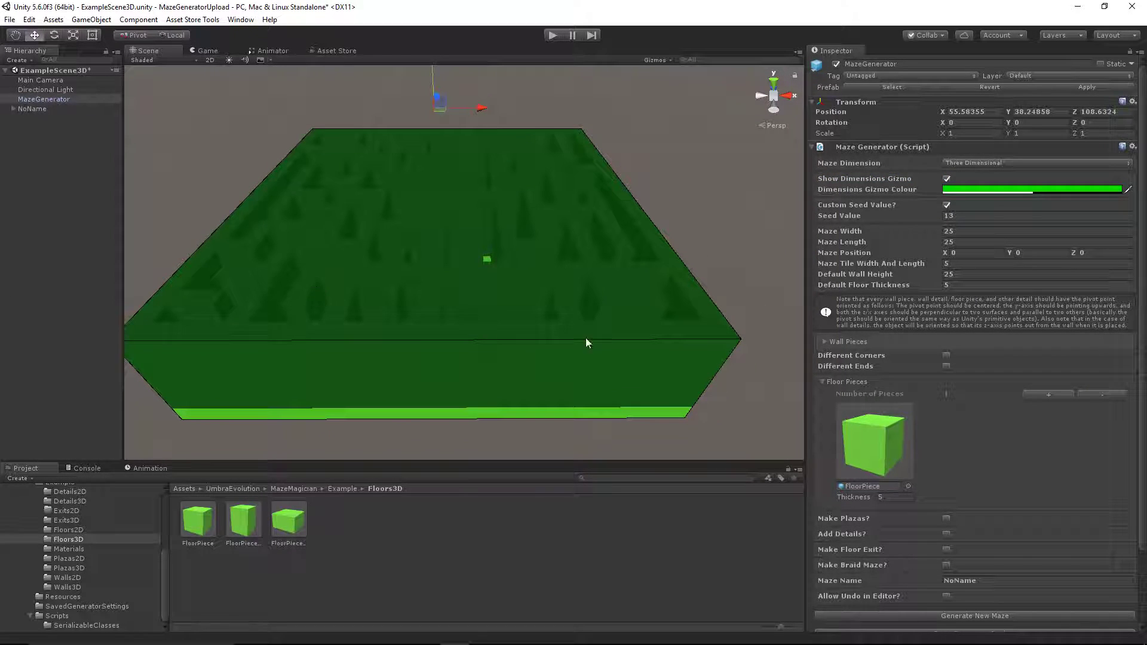
left_click(947, 179)
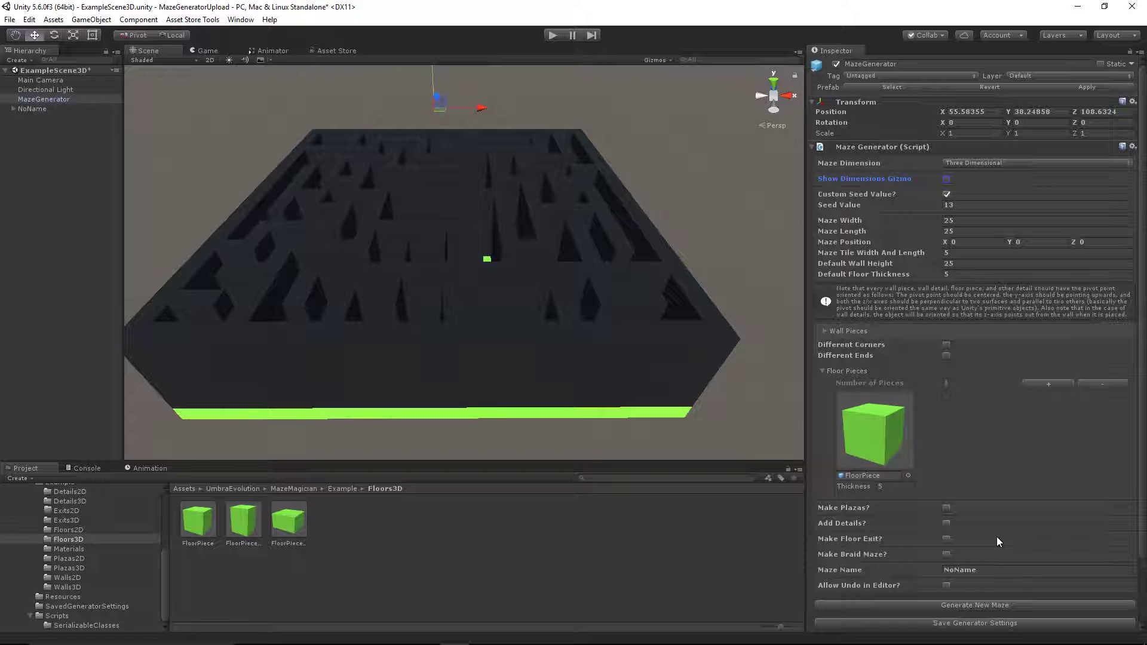
Expand the Wall Pieces and Floor Pieces lists of the maze generator
left_click(822, 371)
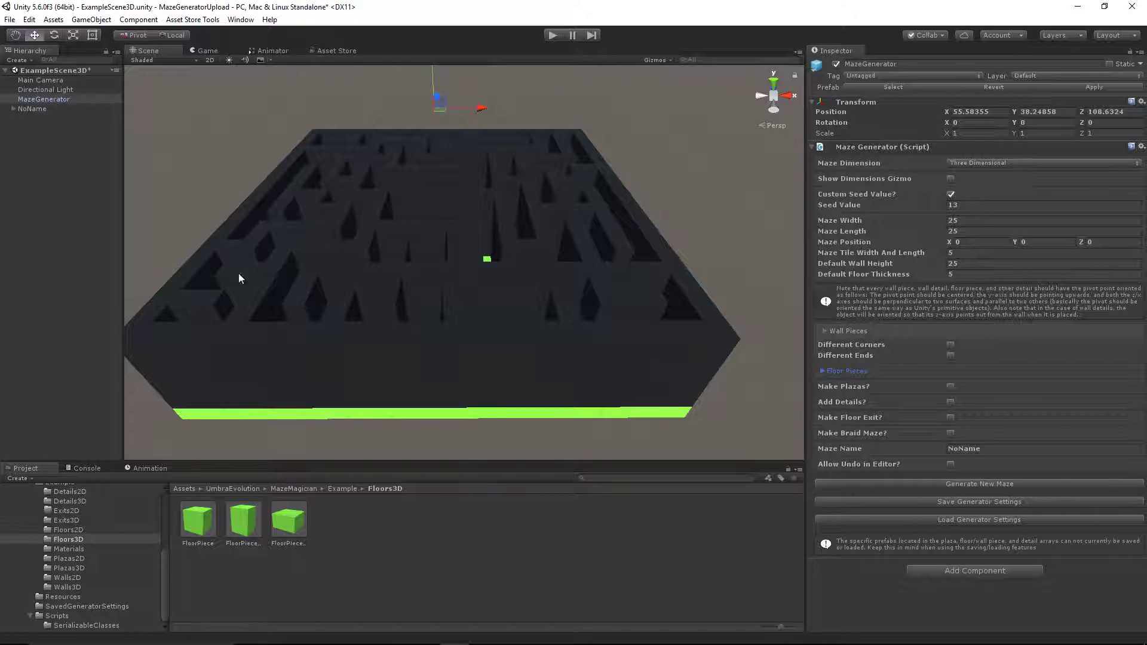
middle_click_drag(375, 279, 405, 299)
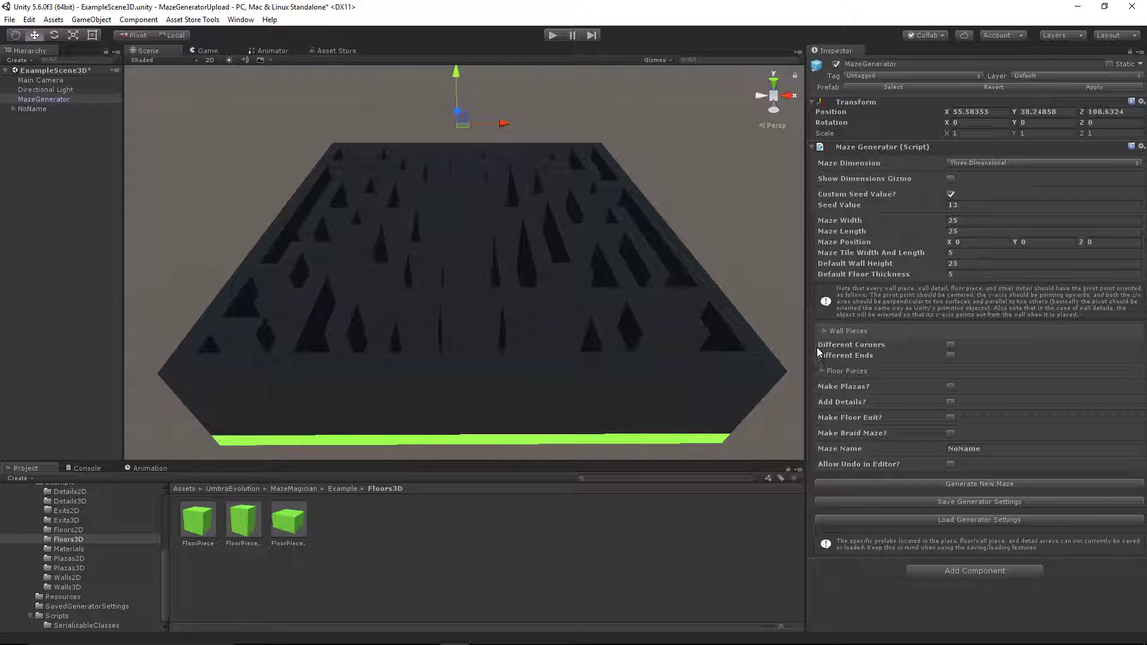
left_click(824, 332)
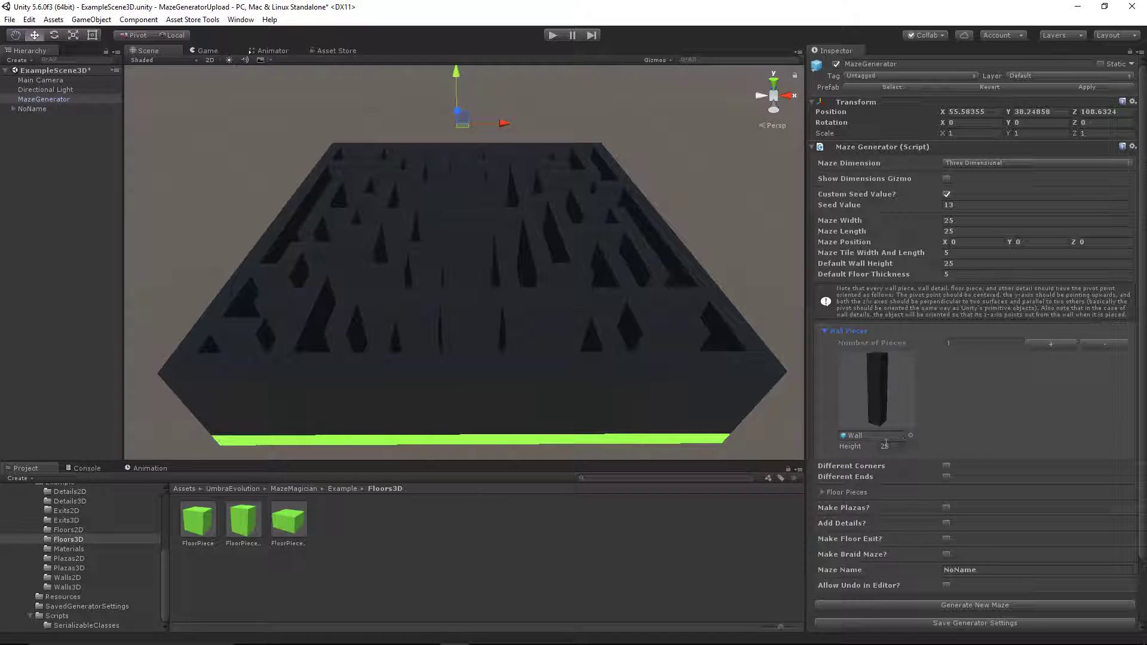
left_click(822, 492)
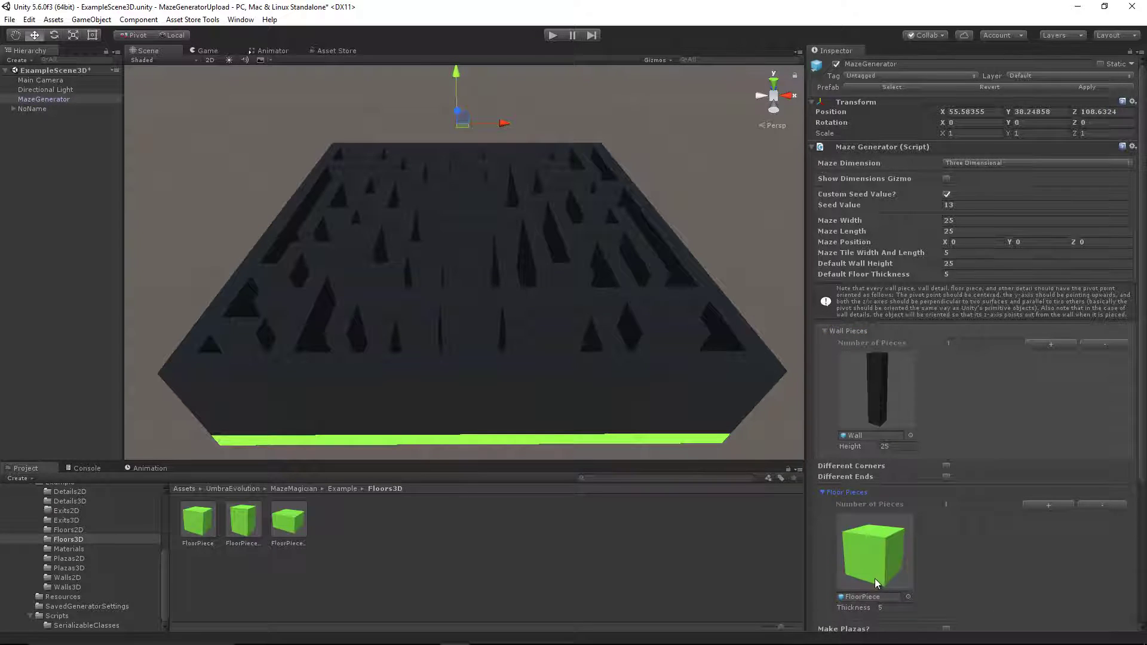
Add two wall piece slots and fill the three slots with the Wall_13, Wall_17 and Wall_20 prefabs from Walls3D
scroll(908, 550, "down", 3)
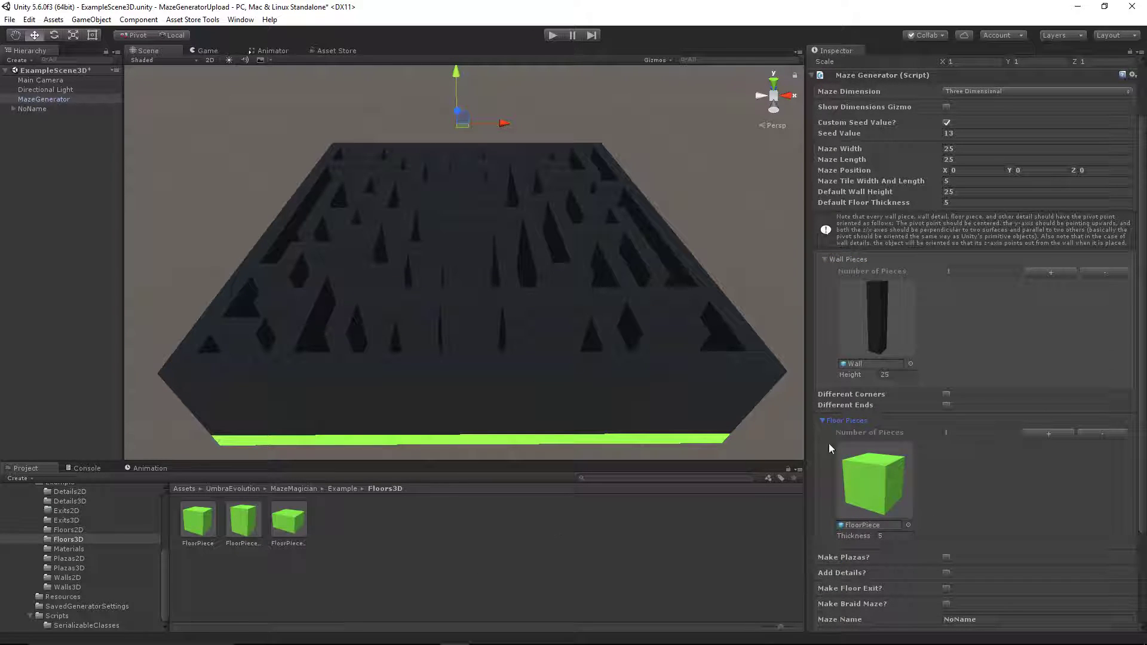
left_click(1044, 274)
left_click(1044, 274)
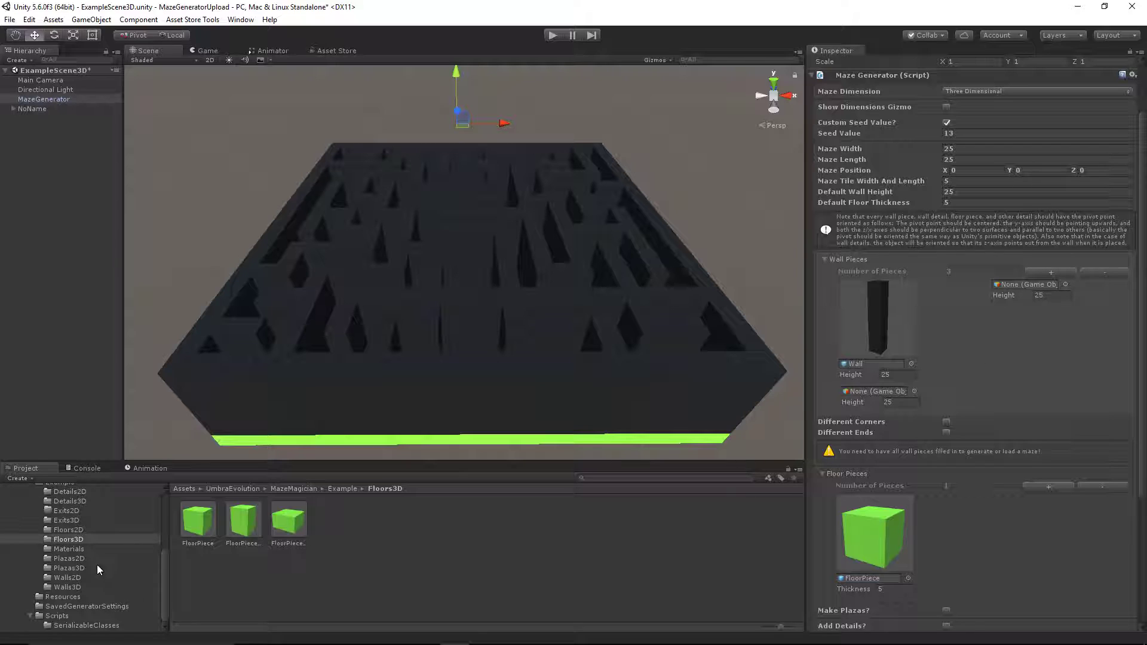
left_click(67, 587)
left_click_drag(245, 525, 878, 368)
left_click_drag(286, 527, 1029, 286)
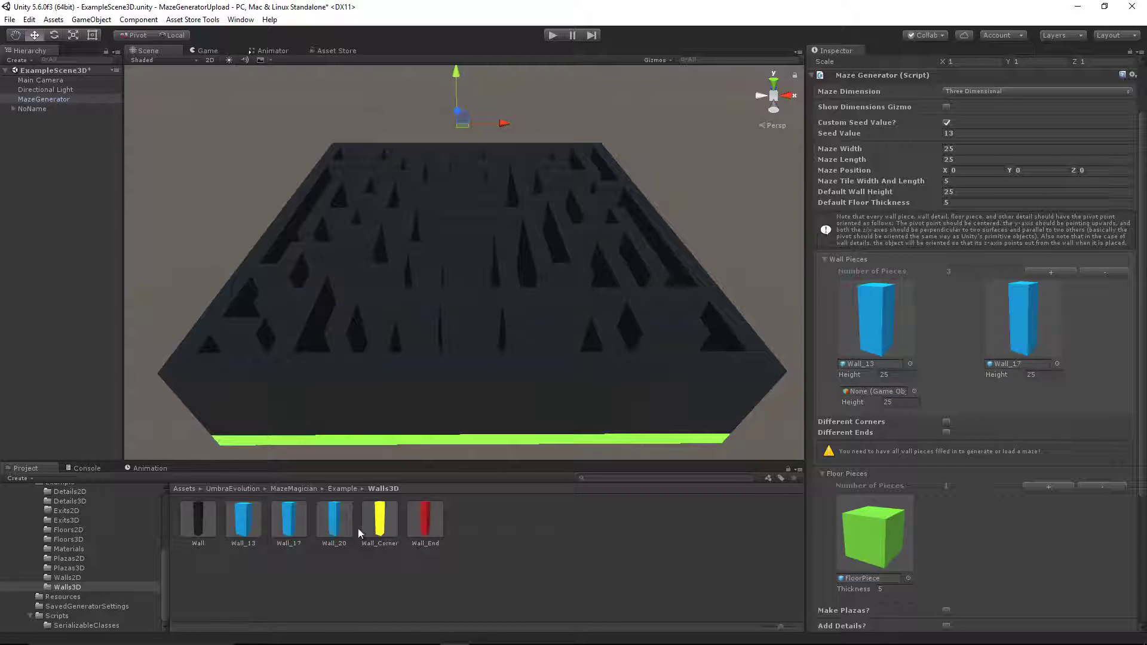
left_click_drag(334, 523, 896, 400)
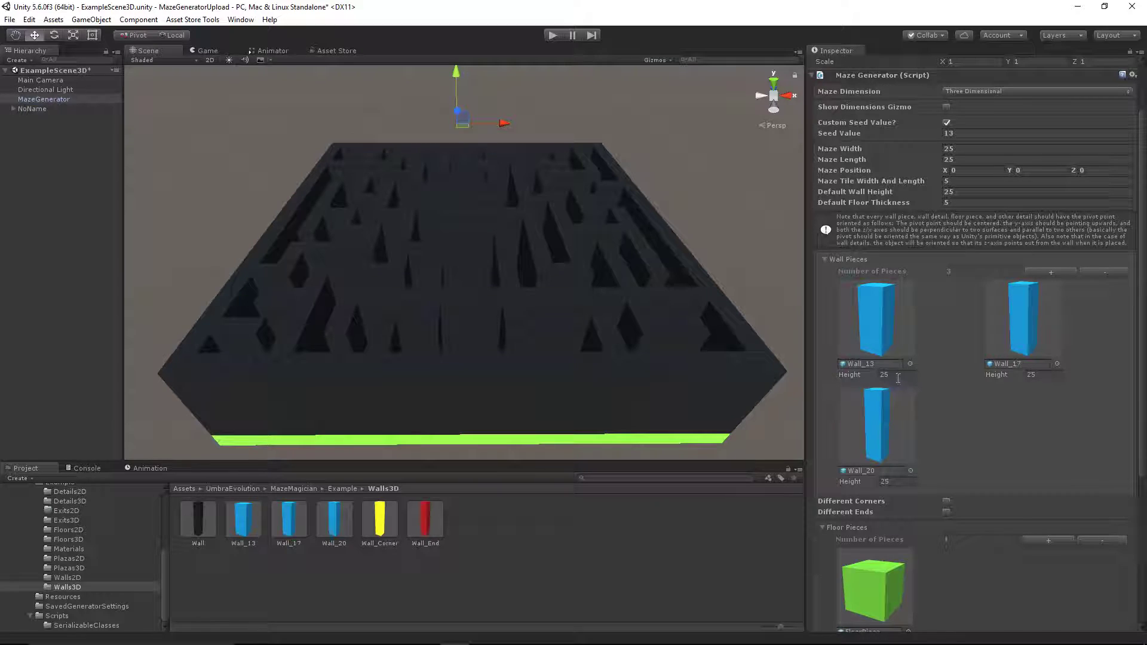
Set the wall heights to 13 for Wall_13, 20 for Wall_20 and 17 for Wall_17
left_click(889, 375)
type("13")
left_click(897, 478)
type("20")
left_click(1044, 375)
Add two floor piece slots and fill them with the thin and thick floor piece prefabs from Floors3D
scroll(924, 558, "down", 3)
left_click(1048, 434)
left_click(1048, 434)
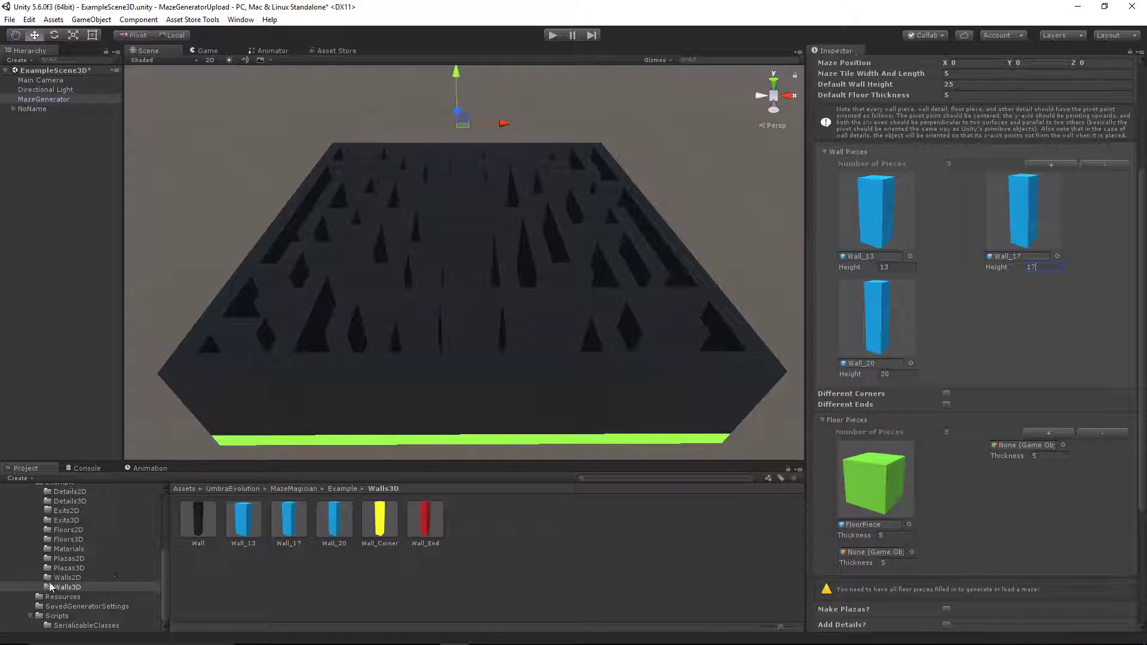
left_click(74, 538)
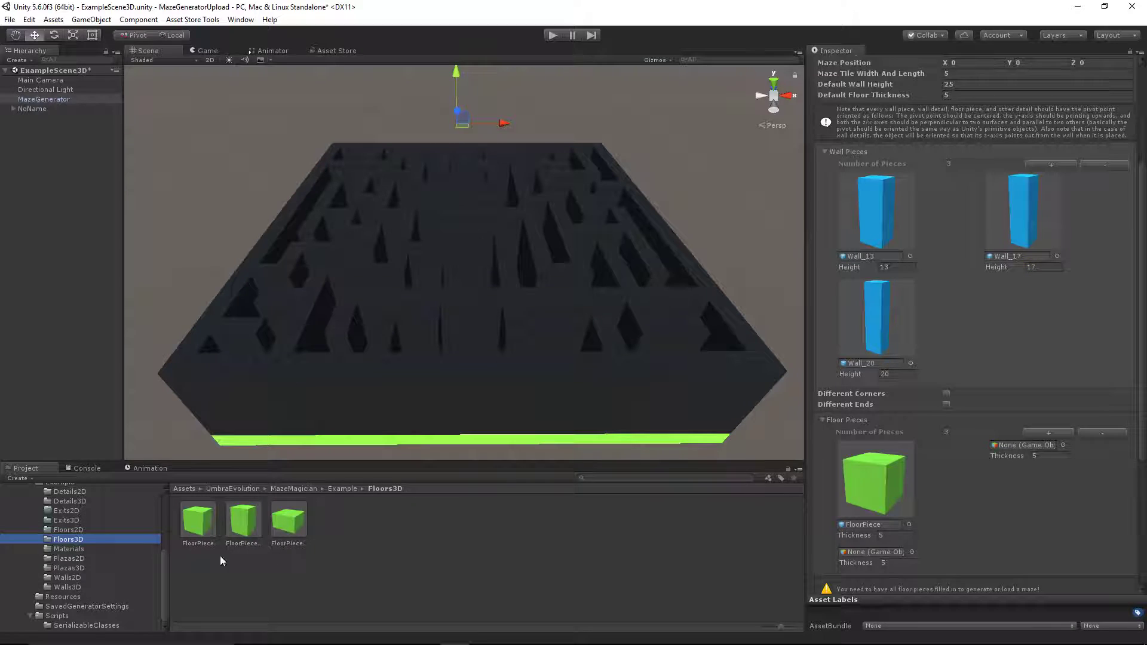
left_click_drag(288, 521, 1023, 448)
left_click_drag(243, 521, 901, 571)
Set the thick floor piece's thickness to 7 and the thin one's to 3, and generate a new maze
scroll(901, 569, "down", 3)
left_click(896, 572)
type("7")
left_click(1046, 464)
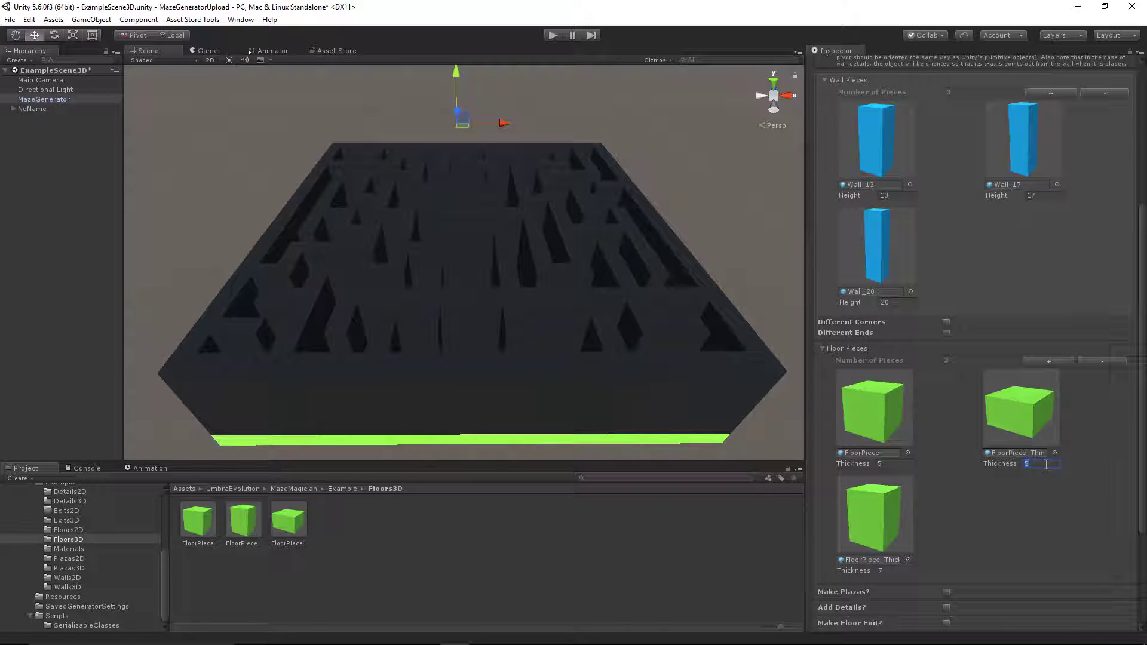
scroll(1022, 529, "down", 6)
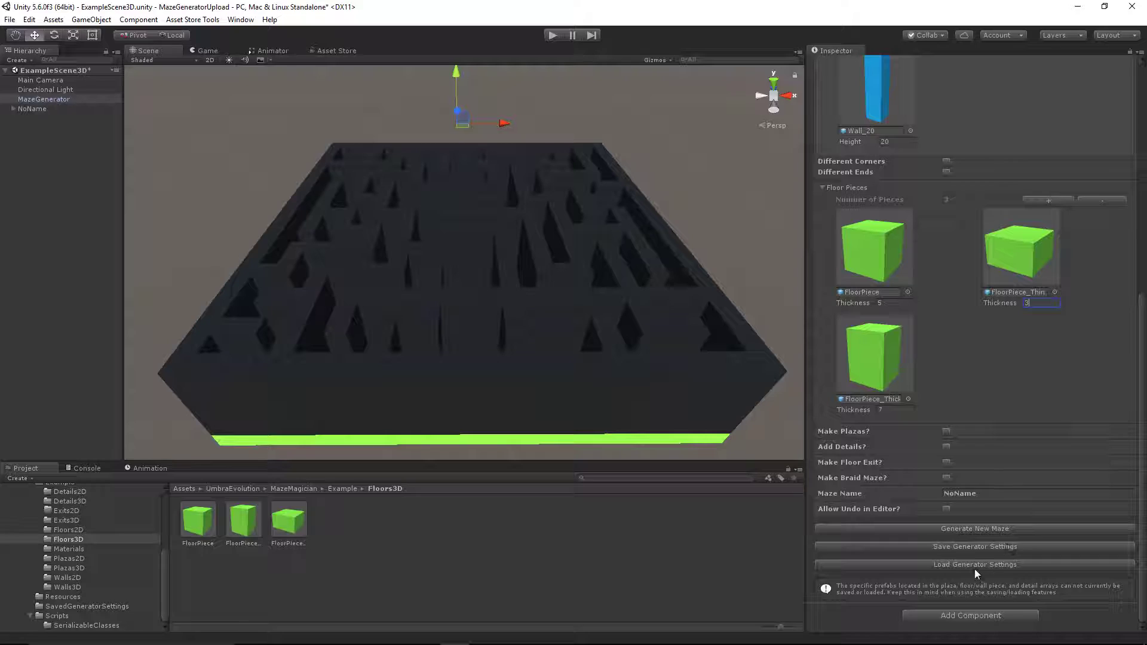
left_click(963, 528)
Examine the generated maze's wall tops, corridors and floor underside from above and from the side
scroll(461, 292, "up", 7)
right_click_drag(472, 412, 486, 332)
mouse_move(486, 332)
middle_mouse_down()
mouse_move(607, 251)
mouse_move(581, 311)
middle_mouse_up()
mouse_move(562, 269)
middle_mouse_down()
mouse_move(568, 254)
mouse_move(649, 217)
middle_mouse_up()
right_click_drag(439, 278, 418, 261)
middle_click_drag(418, 260, 430, 208)
right_click_drag(512, 251, 439, 257)
middle_click_drag(436, 278, 426, 241)
right_click_drag(425, 240, 448, 225)
middle_click_drag(448, 225, 478, 271)
left_click_drag(481, 277, 627, 334, "alt")
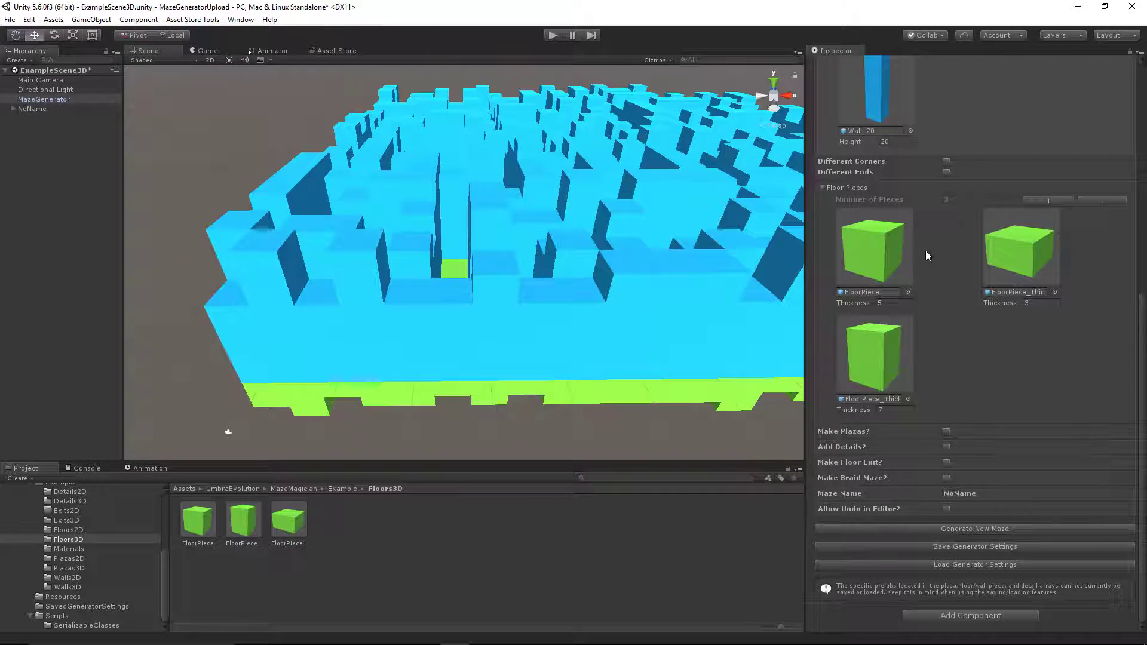
left_click_drag(550, 257, 496, 388, "alt")
scroll(948, 225, "up", 5)
right_click_drag(523, 342, 530, 316)
left_click_drag(530, 321, 565, 302, "alt")
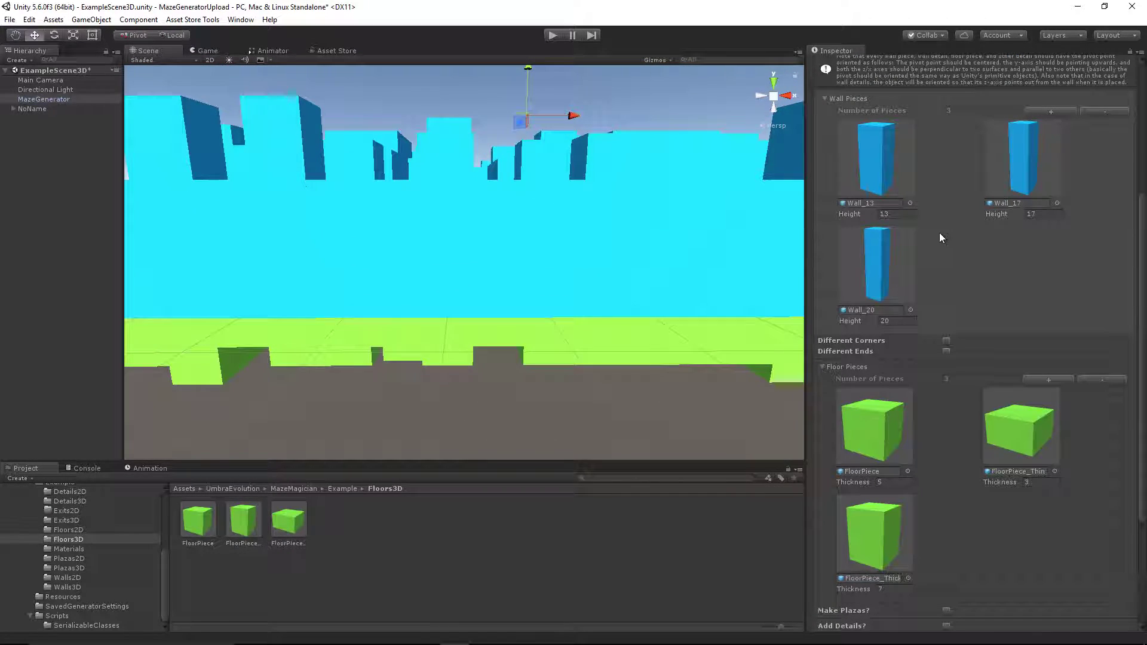
Set Wall_13's height to 15, the thin floor's thickness to 1 and the thick floor's to 6, and regenerate the maze
left_click(901, 215)
type("15")
left_click(1036, 484)
type("1")
left_click(897, 591)
scroll(1022, 526, "down", 5)
left_click(977, 532)
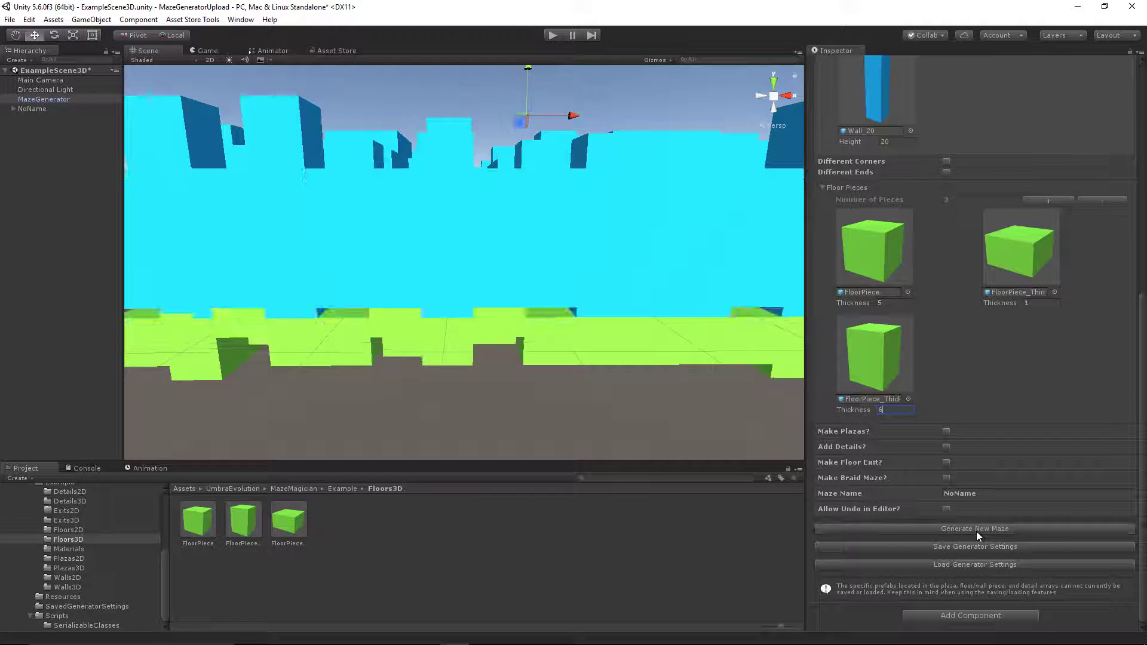
Examine how the floor and wall pieces line up inside a corridor of the regenerated maze
middle_click_drag(478, 343, 446, 323)
scroll(545, 281, "up", 5)
left_click_drag(445, 323, 485, 334, "alt")
scroll(485, 333, "down", 5)
scroll(485, 338, "up", 10)
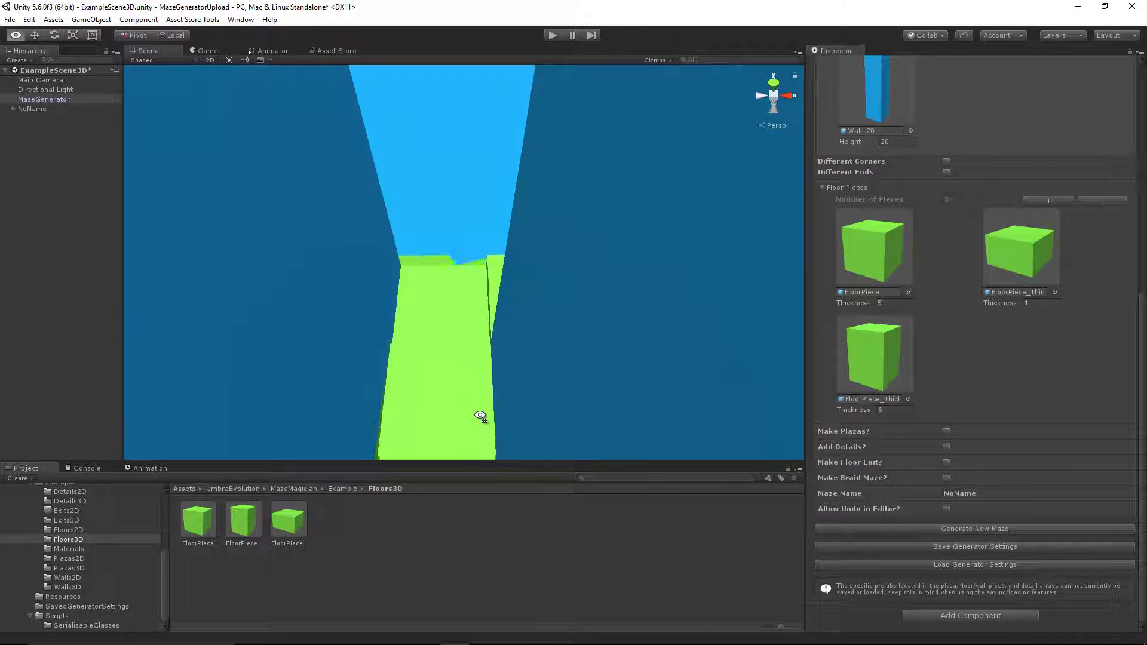
left_click_drag(482, 415, 496, 293, "alt")
Set the thin floor piece's thickness back to 3 and the thick one's to 7, regenerate the maze and inspect it
left_click(1040, 303)
type("3")
left_click(894, 412)
type("7")
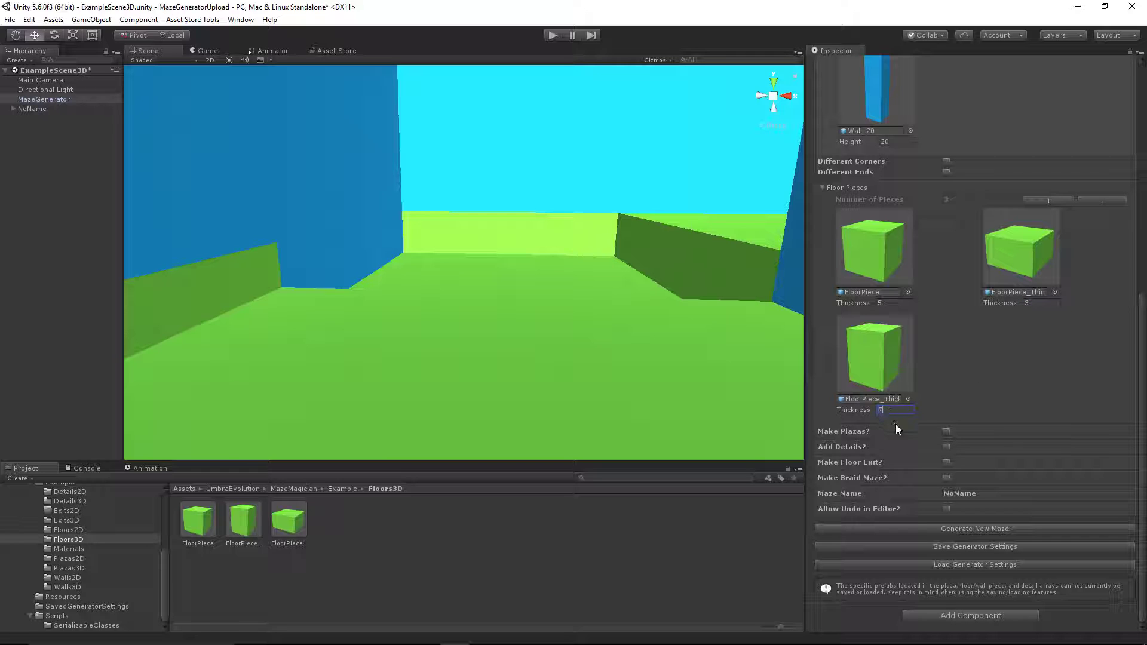
left_click(925, 529)
scroll(537, 344, "down", 5)
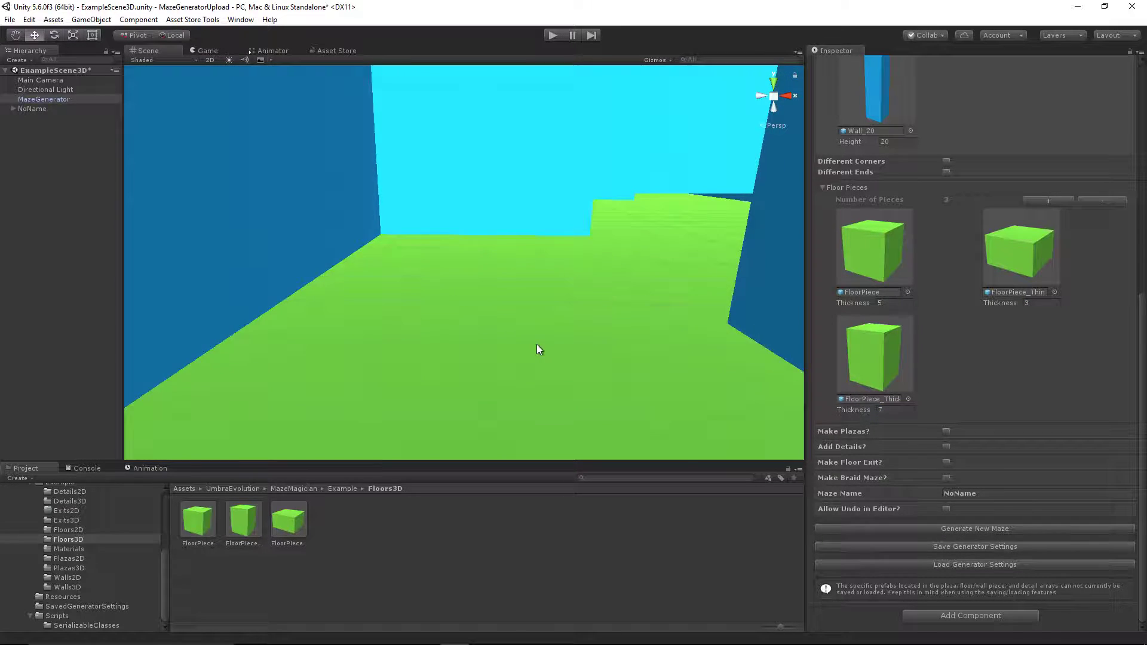
middle_click_drag(532, 286, 503, 408)
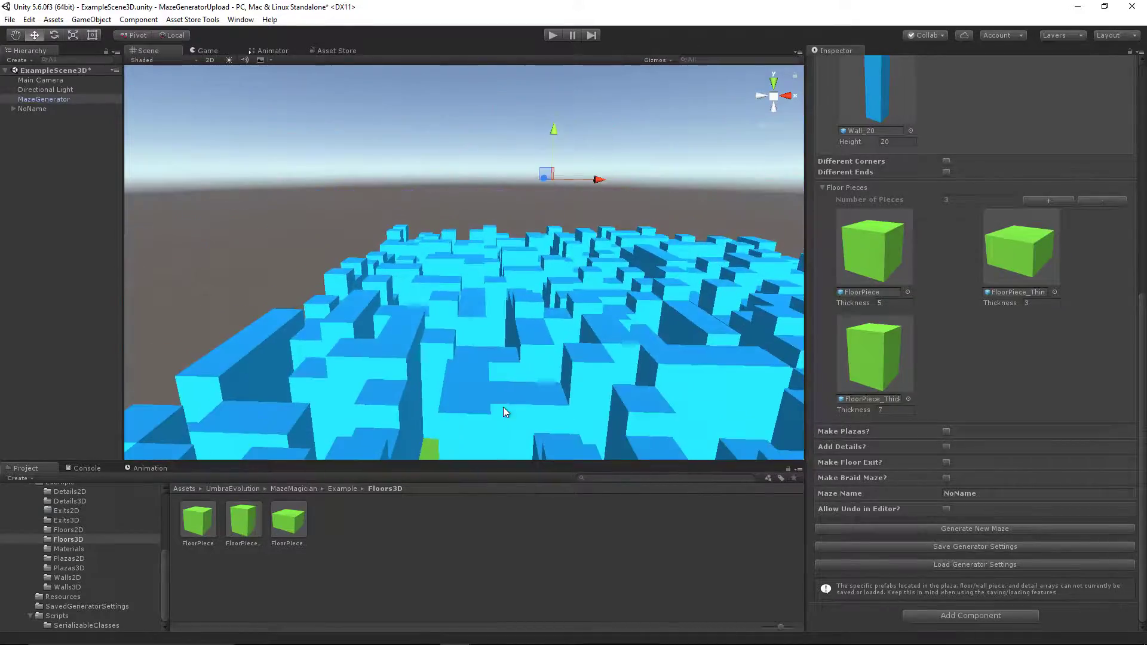
right_click_drag(508, 299, 525, 368)
middle_click_drag(431, 245, 379, 419)
right_click_drag(526, 180, 576, 195)
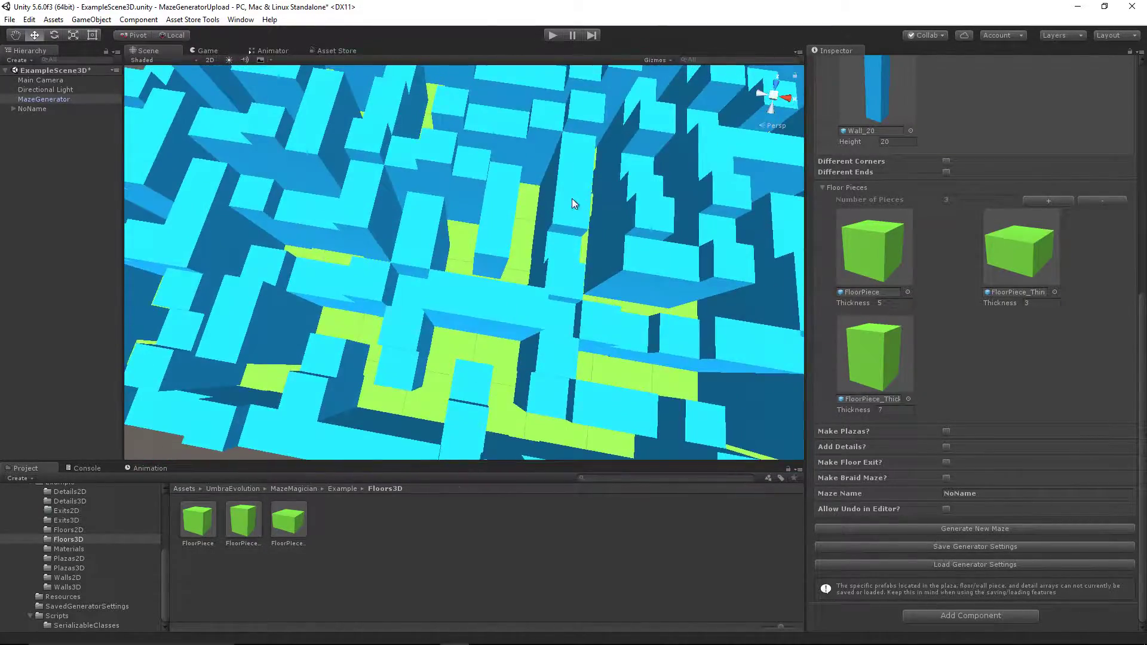
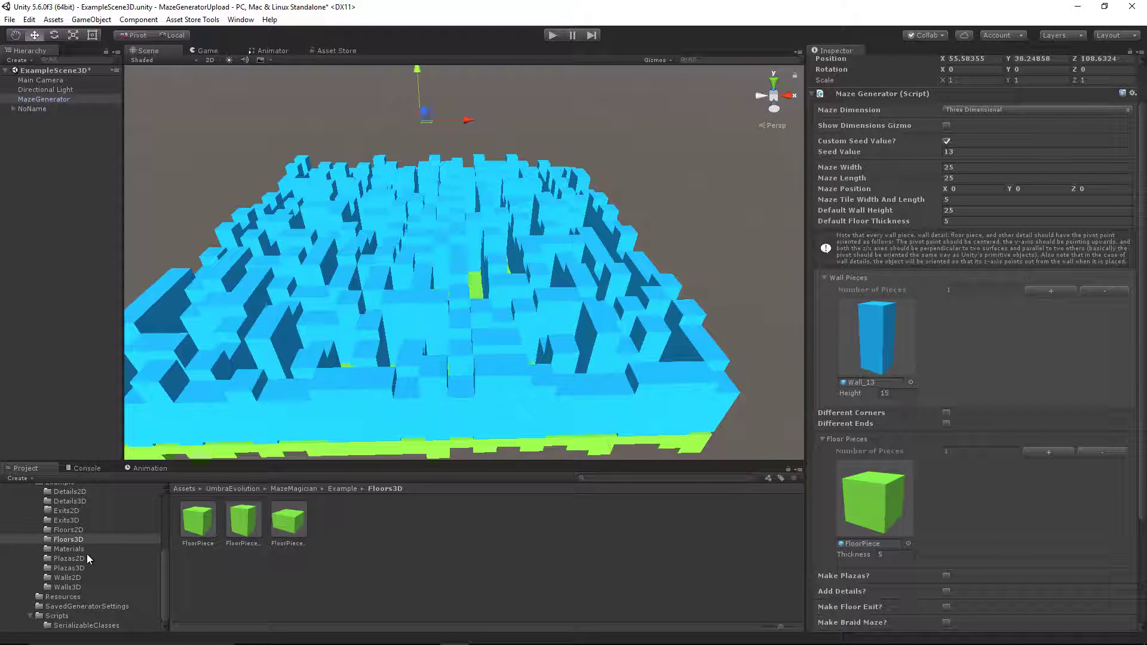
Replace the wall piece with the black Wall prefab from Walls3D at height 25, and generate a new maze
scroll(83, 564, "up", 3)
scroll(88, 585, "down", 3)
left_click(76, 587)
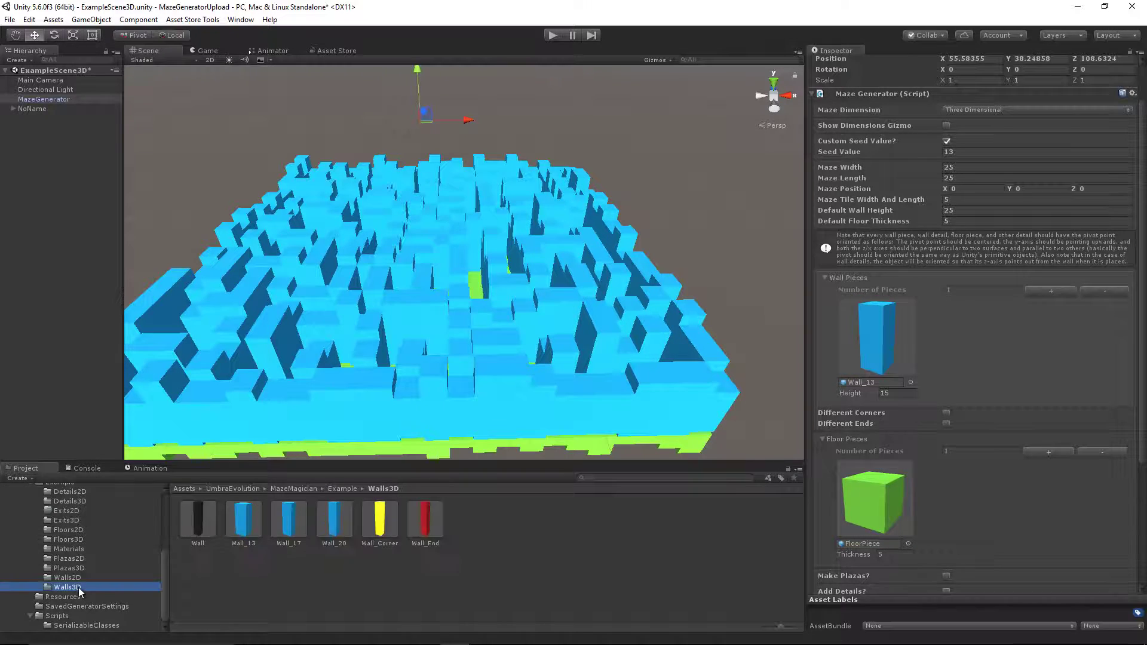
left_click_drag(200, 526, 872, 387)
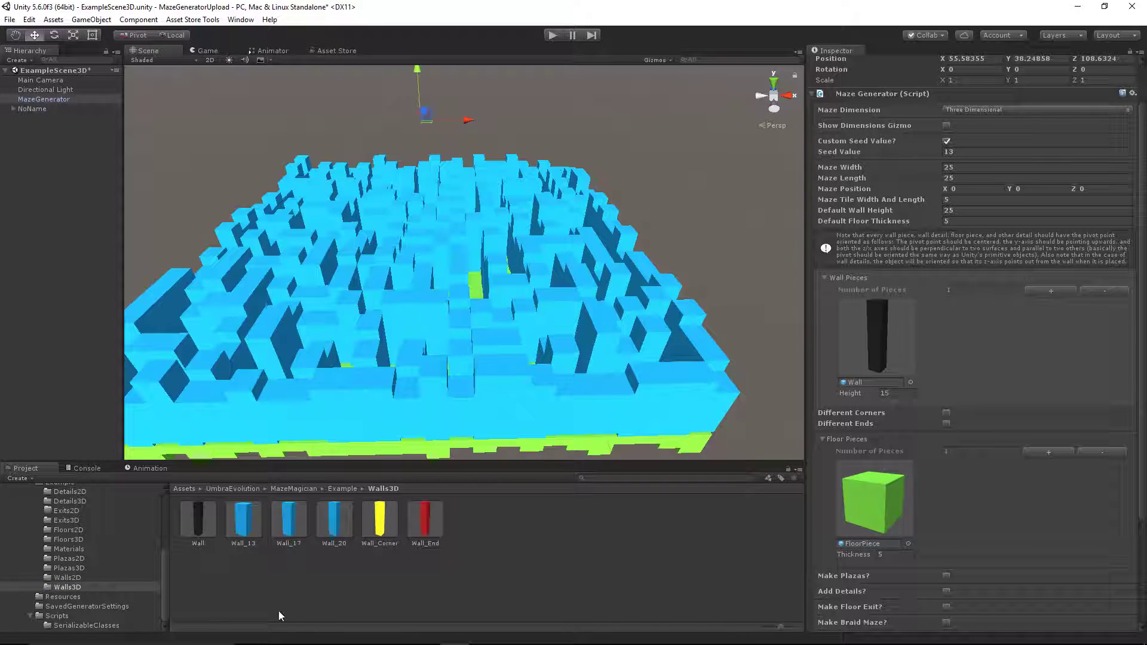
left_click(895, 395)
scroll(979, 537, "down", 3)
left_click(950, 529)
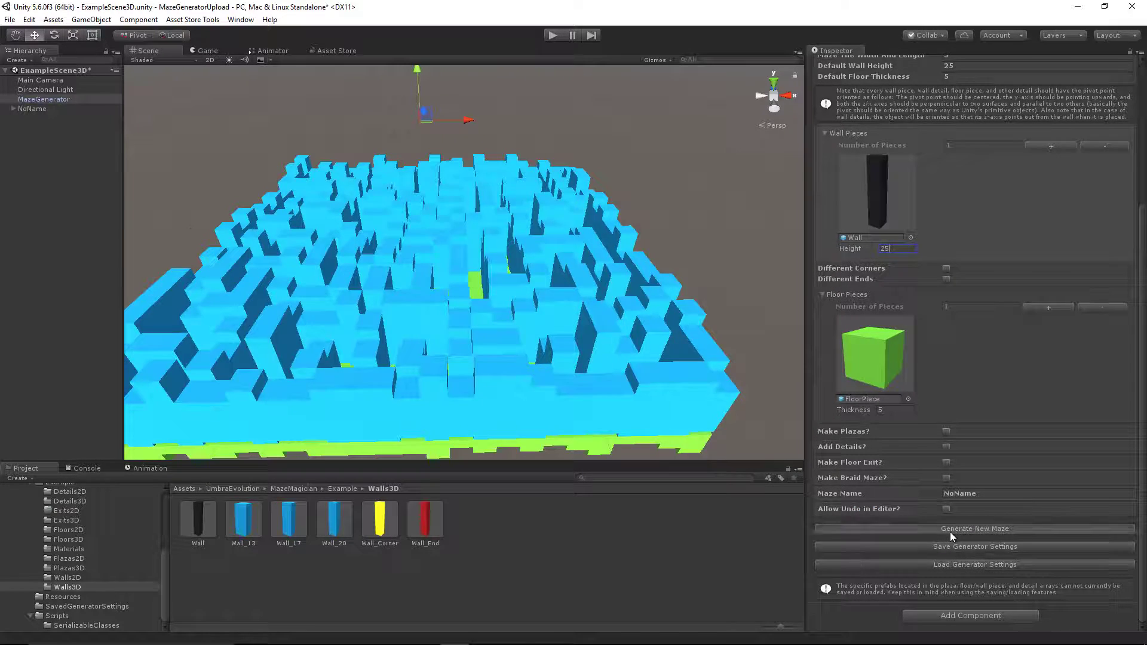
middle_click_drag(475, 346, 503, 374)
left_click_drag(503, 374, 521, 398, "alt")
mouse_move(522, 397)
middle_mouse_down()
mouse_move(510, 384)
mouse_move(543, 310)
mouse_move(540, 398)
middle_mouse_up()
left_click_drag(540, 399, 539, 414, "alt")
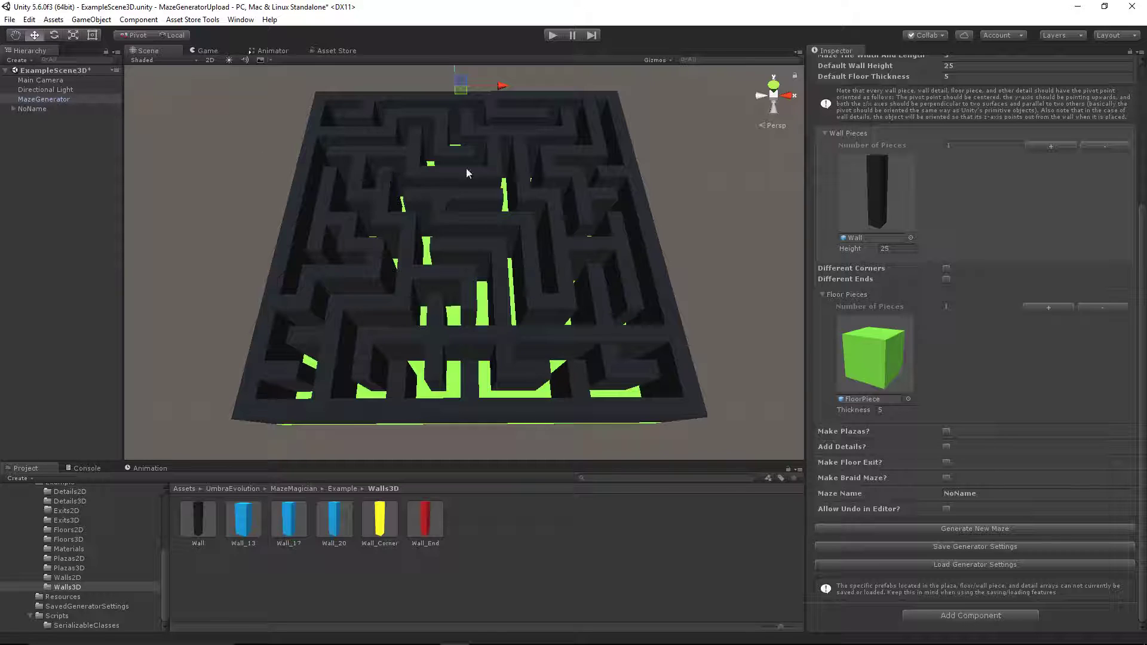
Add three empty slots to the wall pieces and remove them again
left_click(1036, 145)
left_click(1037, 146)
left_click(1036, 145)
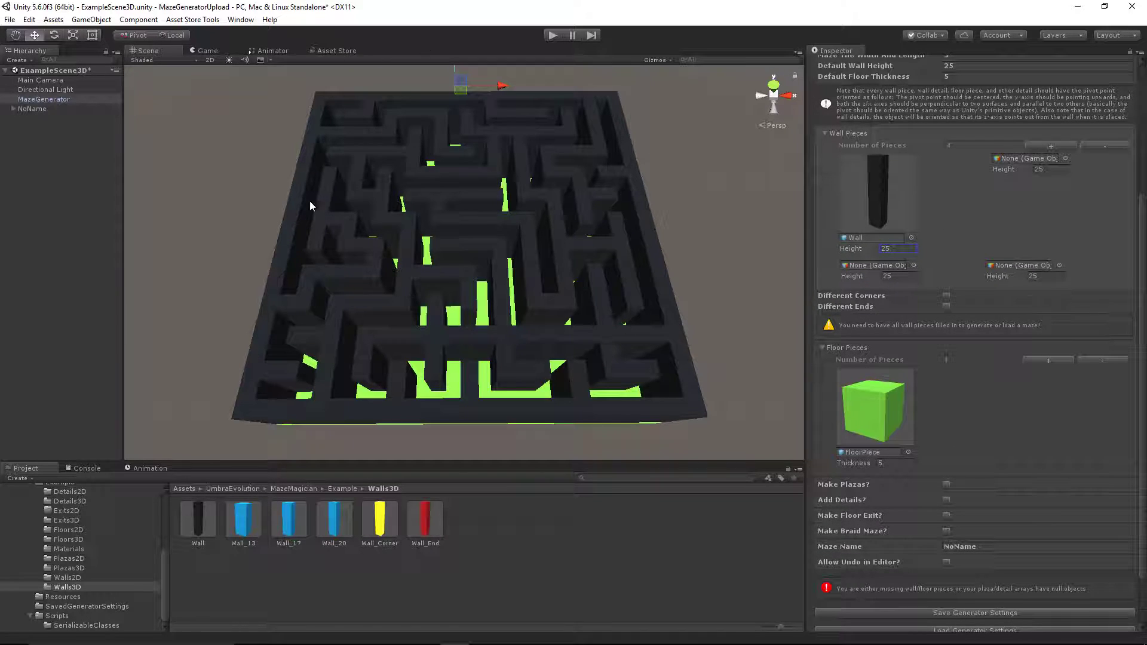
left_click(1102, 145)
left_click(1102, 146)
left_click(1103, 145)
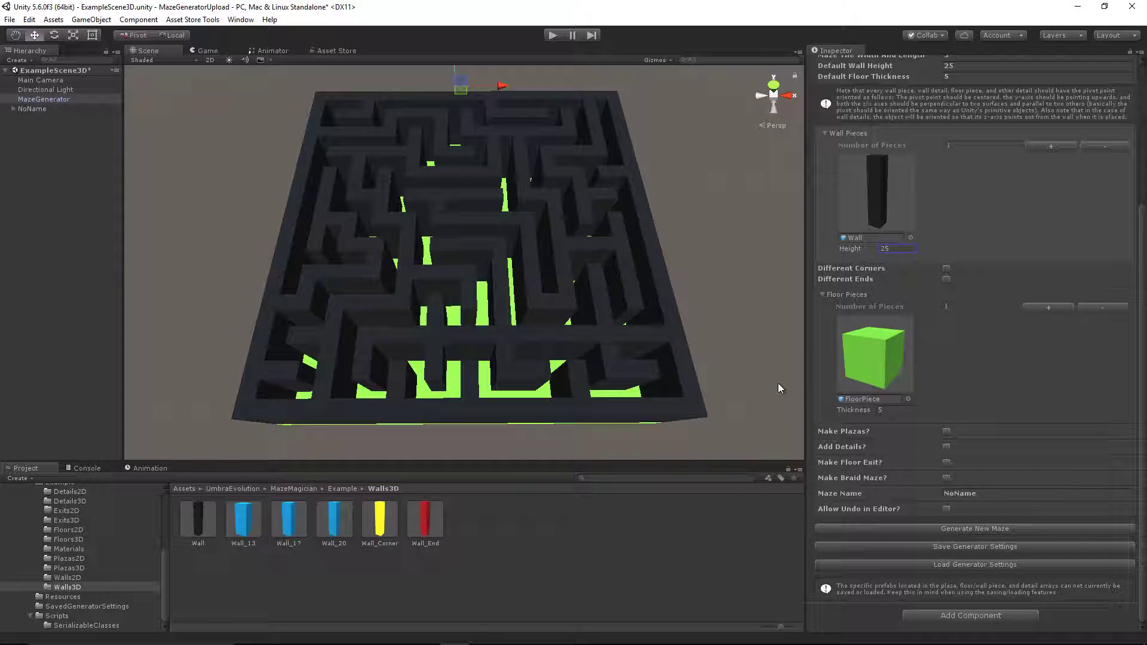
Enable different corners and different ends for the maze, and expand the Corner Wall Pieces and End Wall Pieces lists
left_click(947, 269)
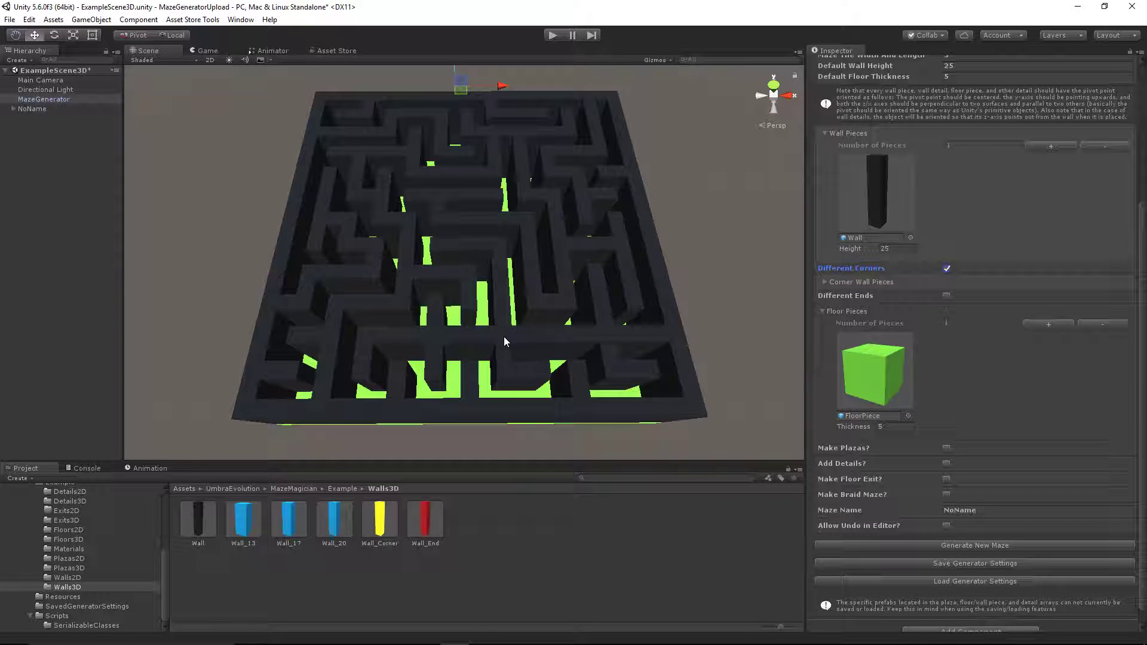
left_click(946, 295)
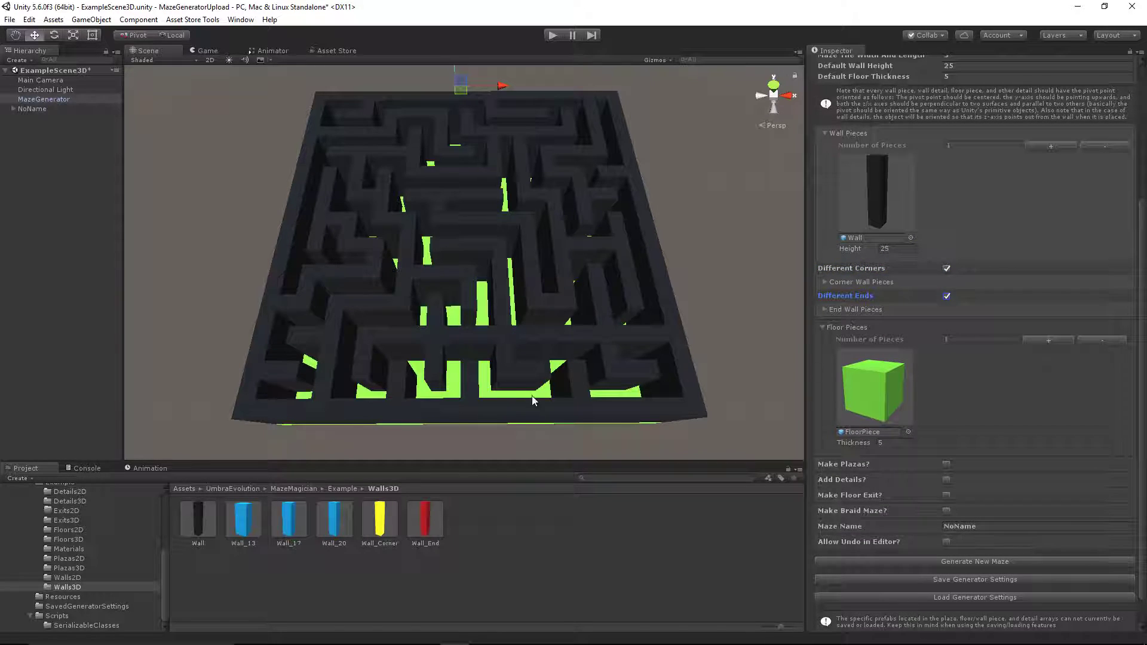
left_click(843, 282)
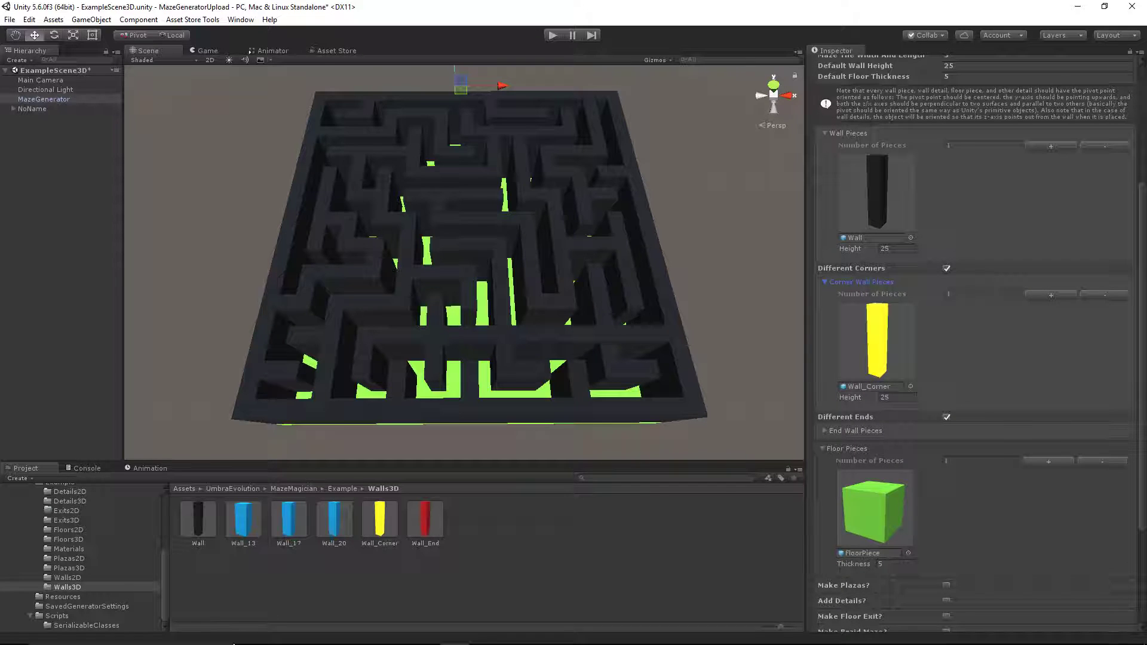
left_click(826, 427)
scroll(932, 484, "down", 3)
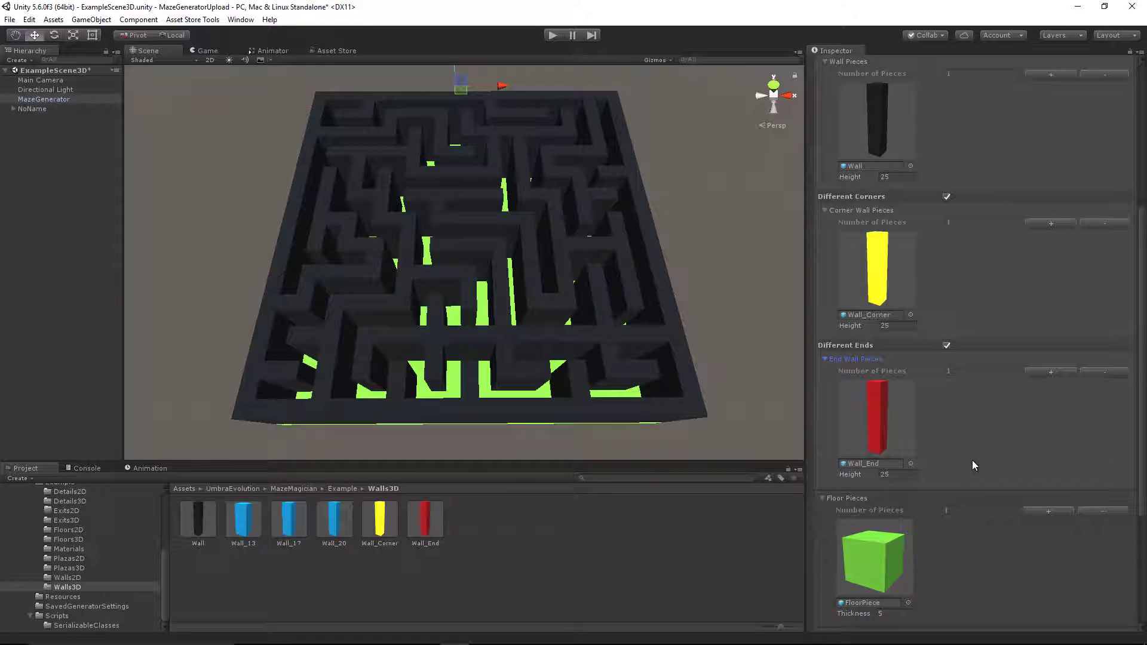
scroll(945, 493, "down", 5)
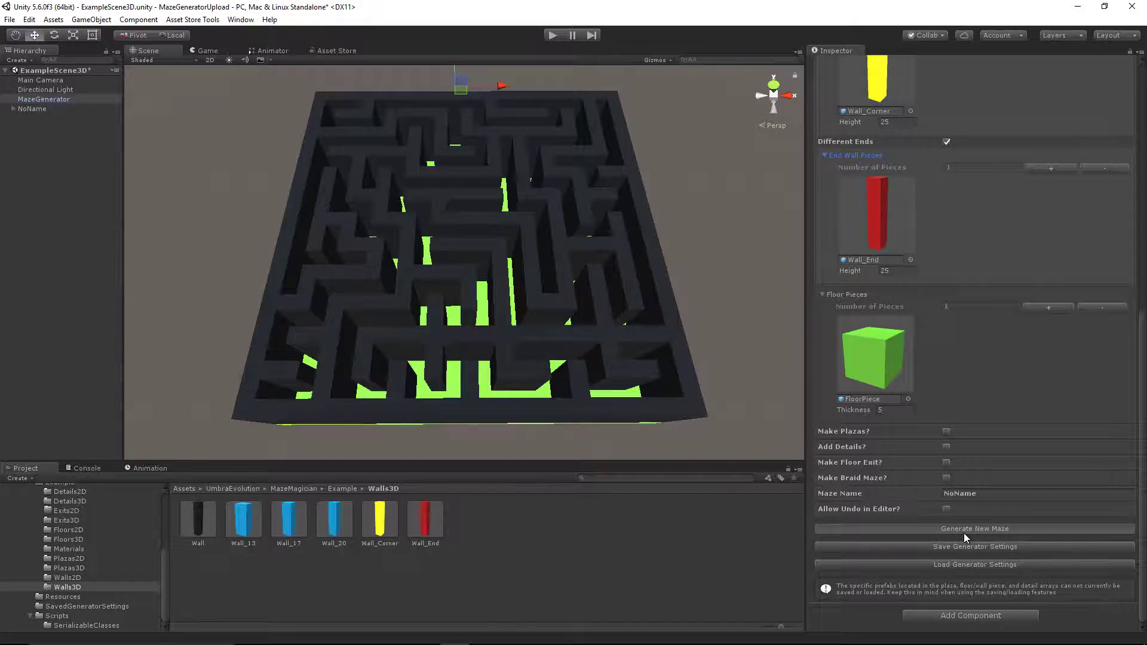
Generate a new maze with the Wall_Corner and Wall_End pieces and view its front corner up close
left_click(963, 532)
scroll(501, 333, "up", 3)
scroll(481, 399, "up", 2)
scroll(491, 335, "up", 3)
middle_click_drag(418, 348, 495, 365)
middle_click_drag(354, 413, 444, 355)
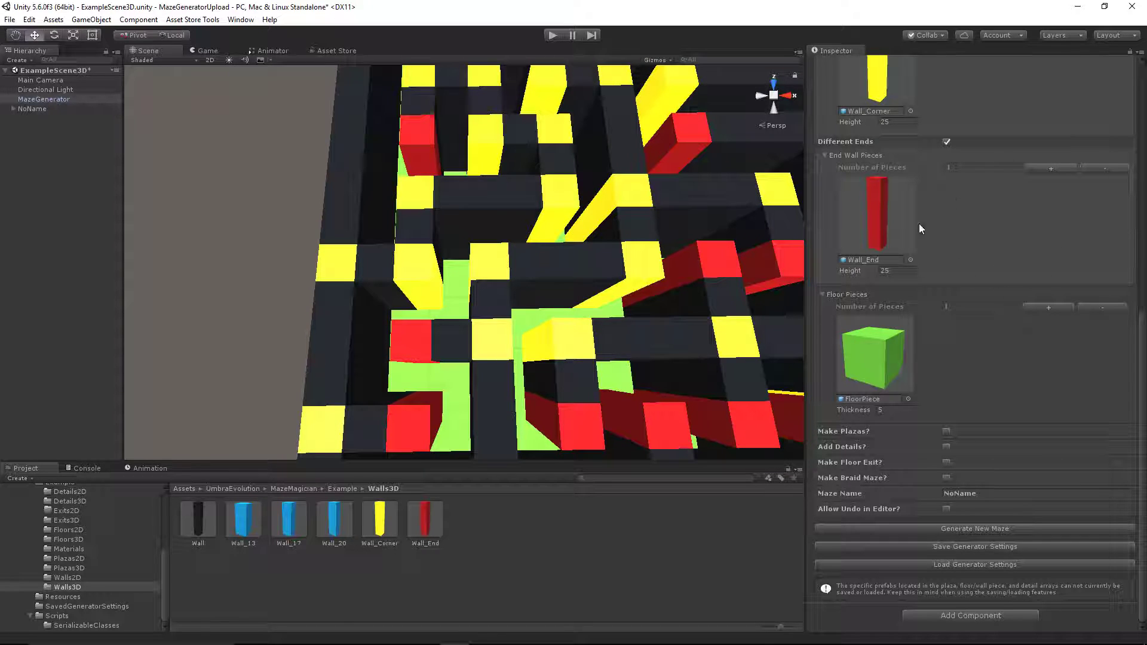
scroll(983, 247, "up", 5)
middle_click_drag(511, 344, 521, 255)
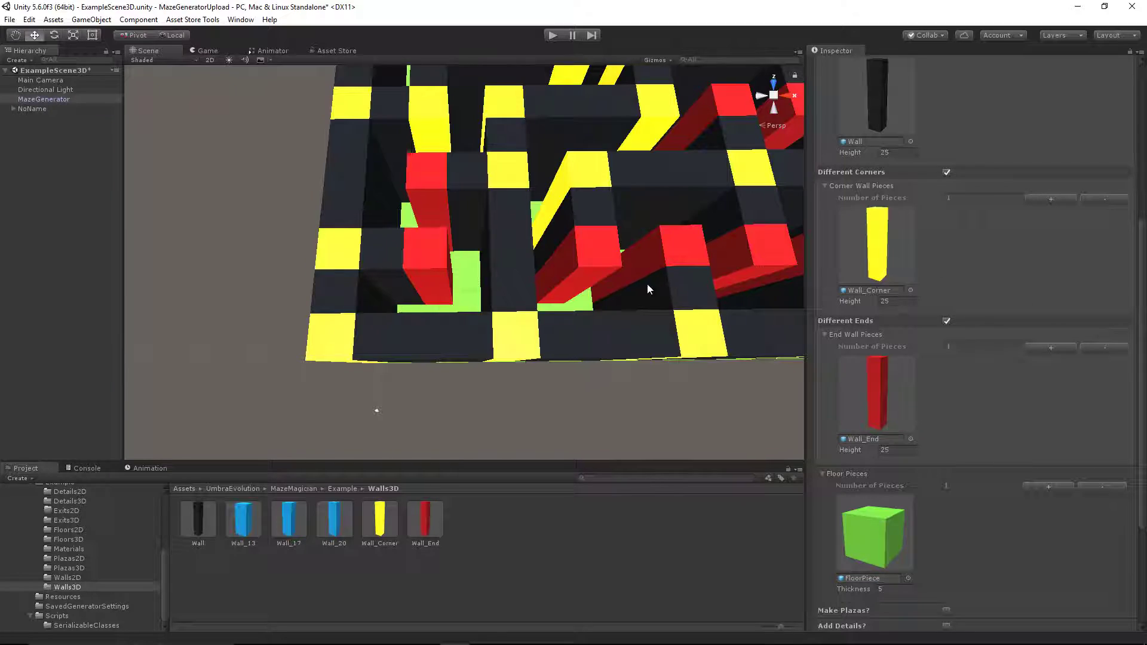
Examine how the yellow corner pieces and red end pieces are distributed across the whole maze
scroll(550, 263, "down", 10)
scroll(549, 264, "up", 15)
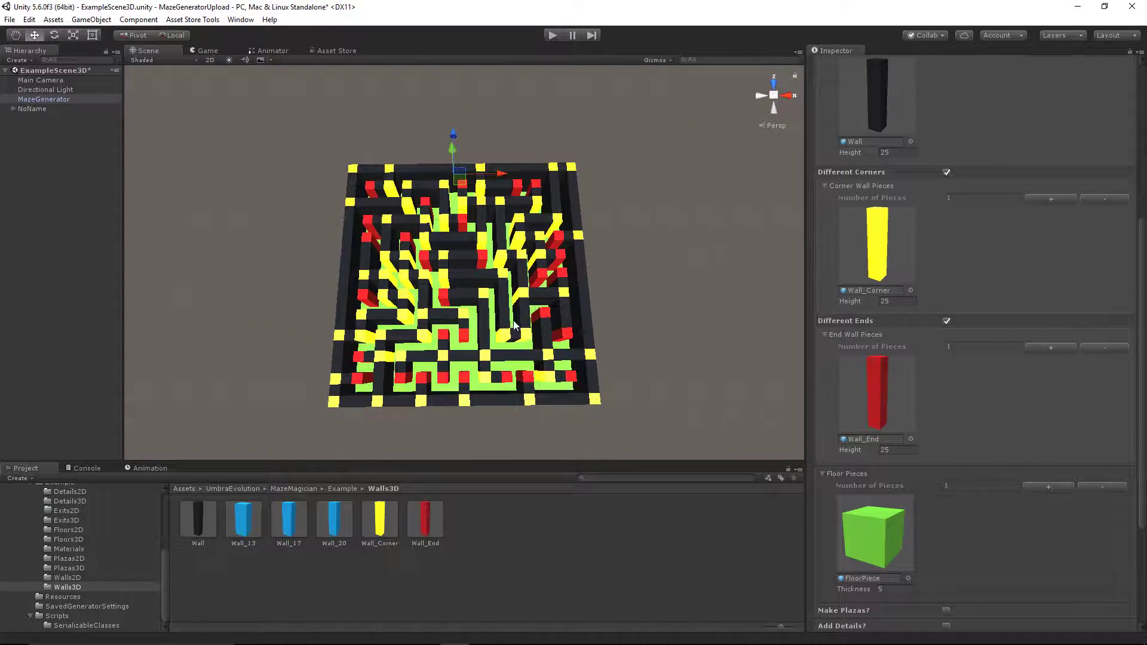
scroll(390, 331, "down", 5)
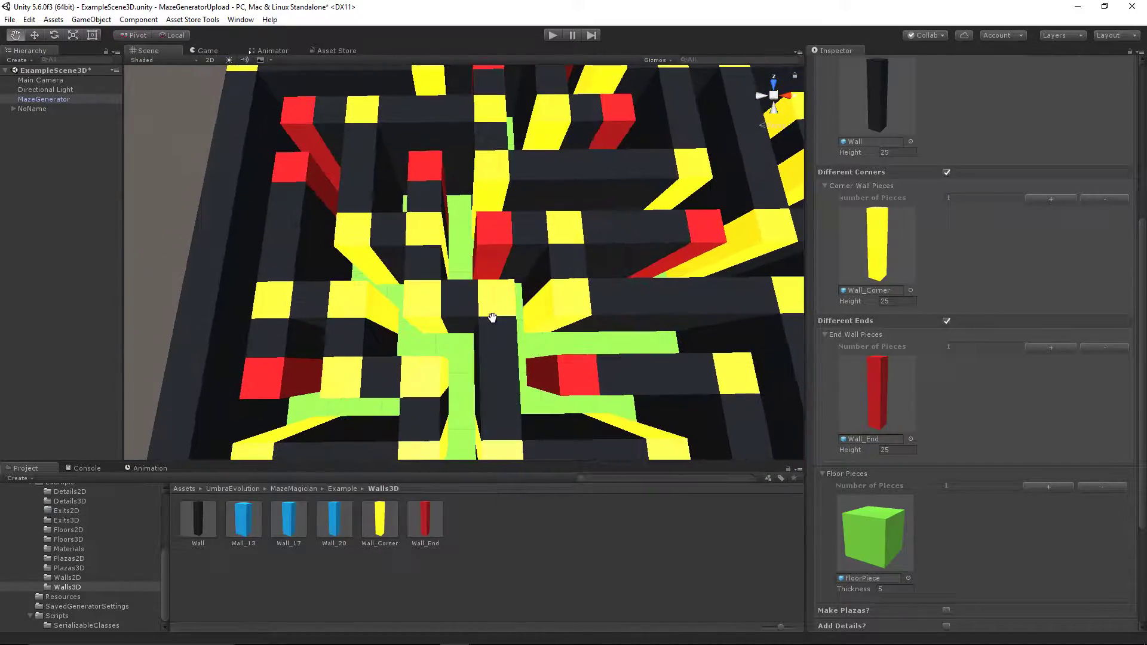
scroll(427, 363, "up", 8)
middle_click_drag(423, 276, 358, 431)
middle_click_drag(554, 289, 467, 385)
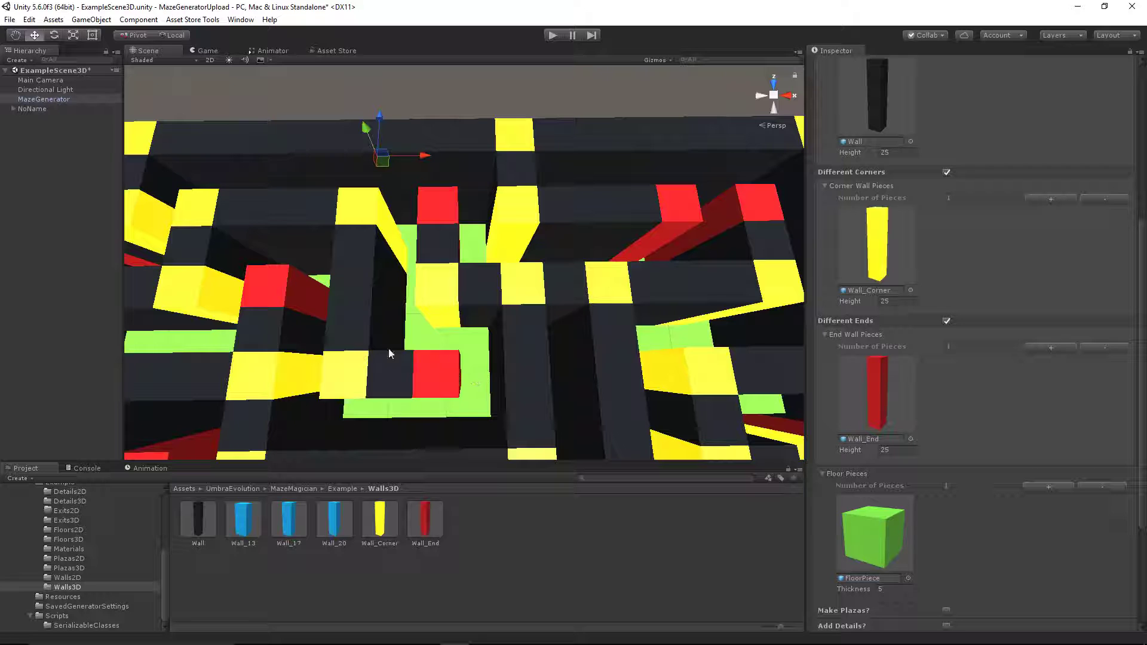
scroll(472, 310, "down", 6)
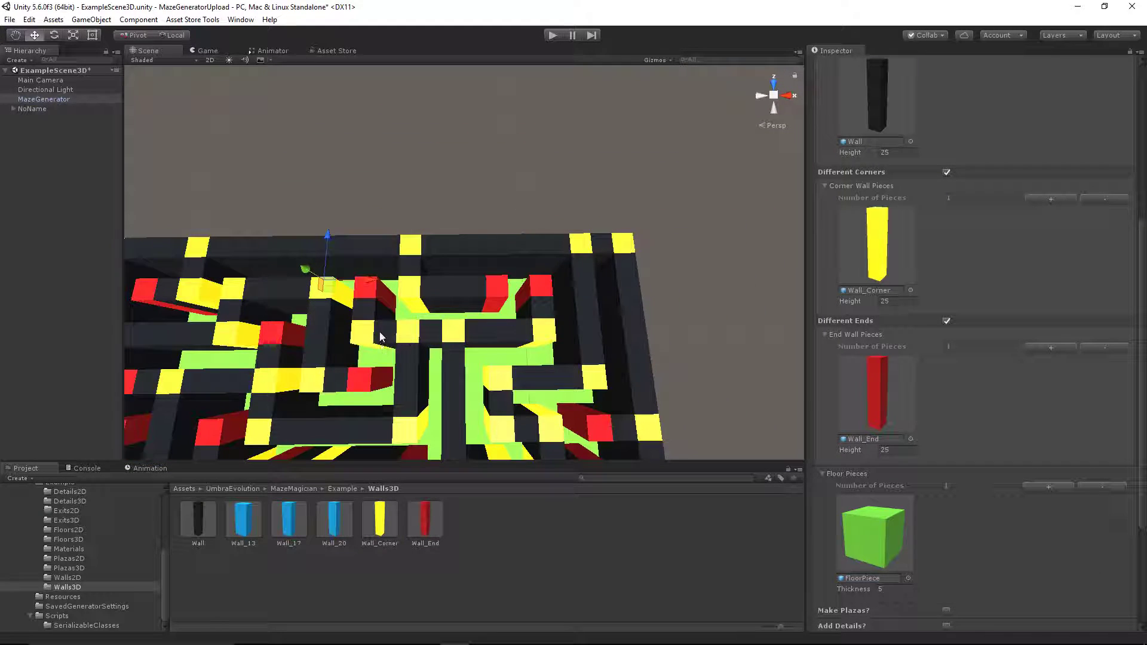
middle_click_drag(406, 296, 551, 293)
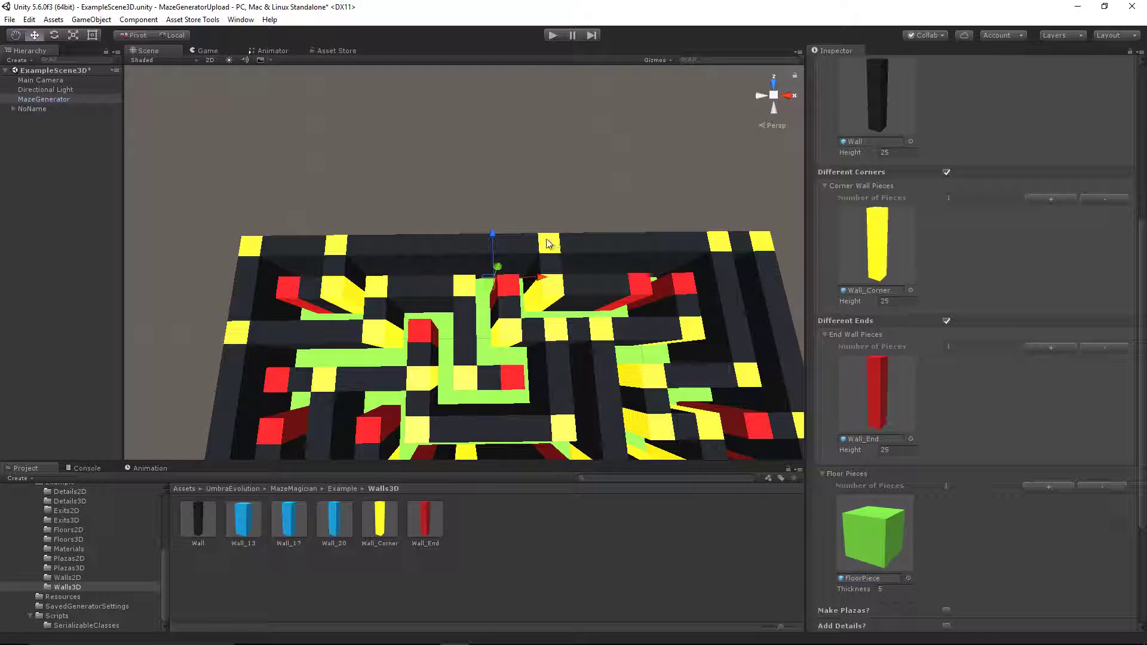
middle_click_drag(574, 350, 510, 187)
scroll(504, 333, "down", 6)
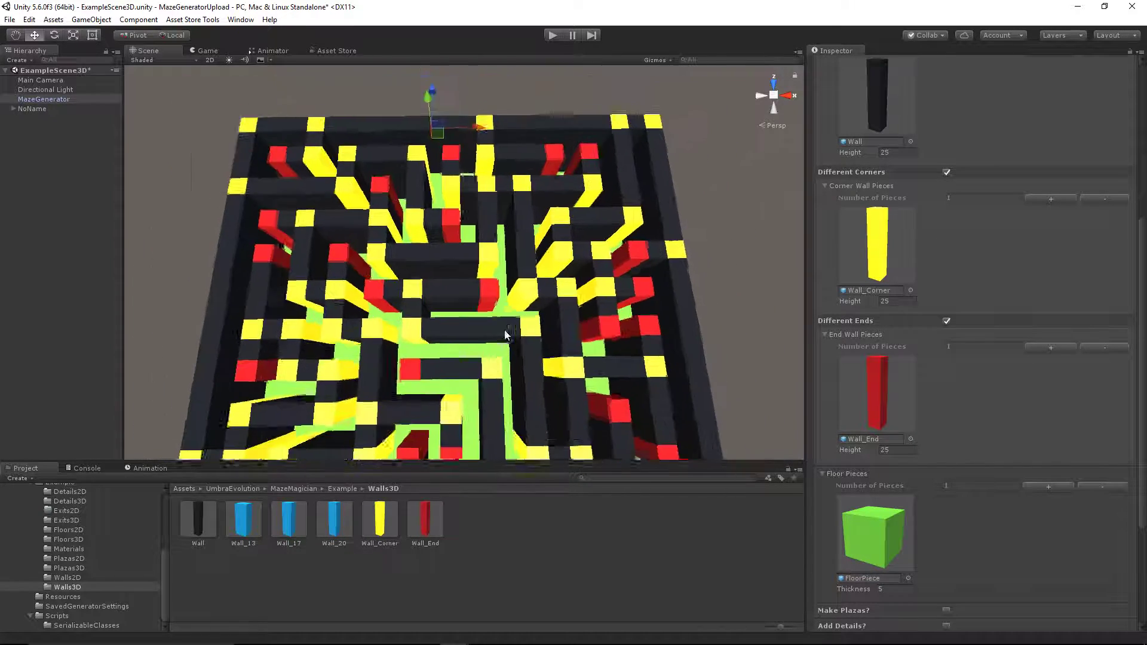
middle_click_drag(504, 333, 507, 214)
scroll(100, 575, "up", 5)
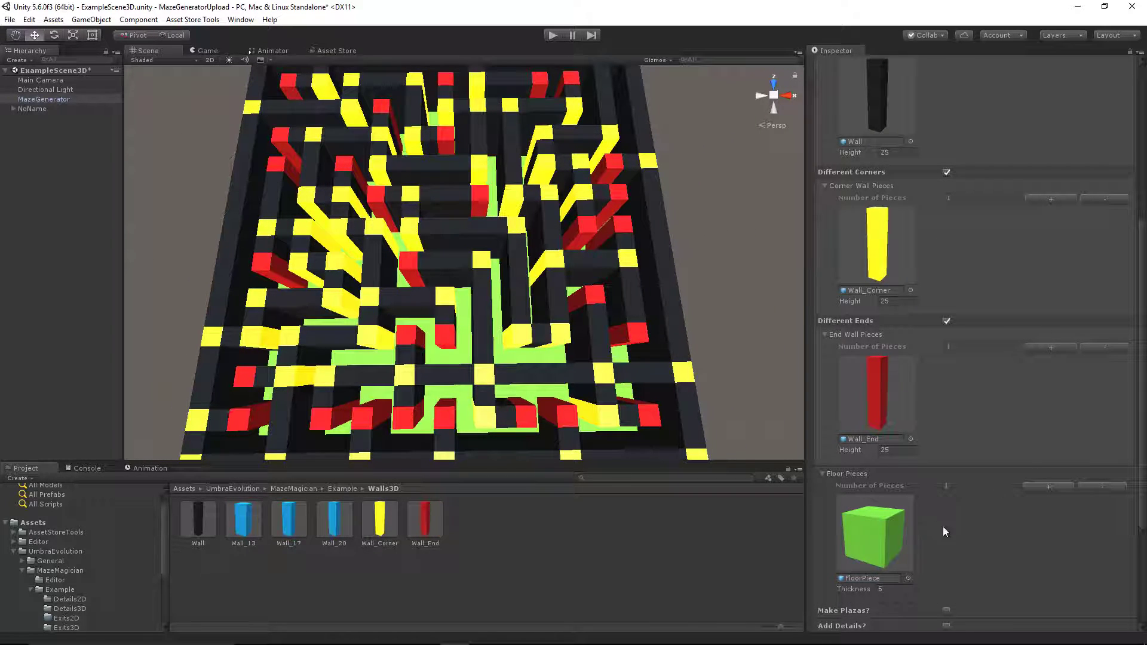
Collapse the Corner Wall Pieces, End Wall Pieces, Floor Pieces and Wall Pieces lists of the Maze Generator script
scroll(894, 445, "up", 3)
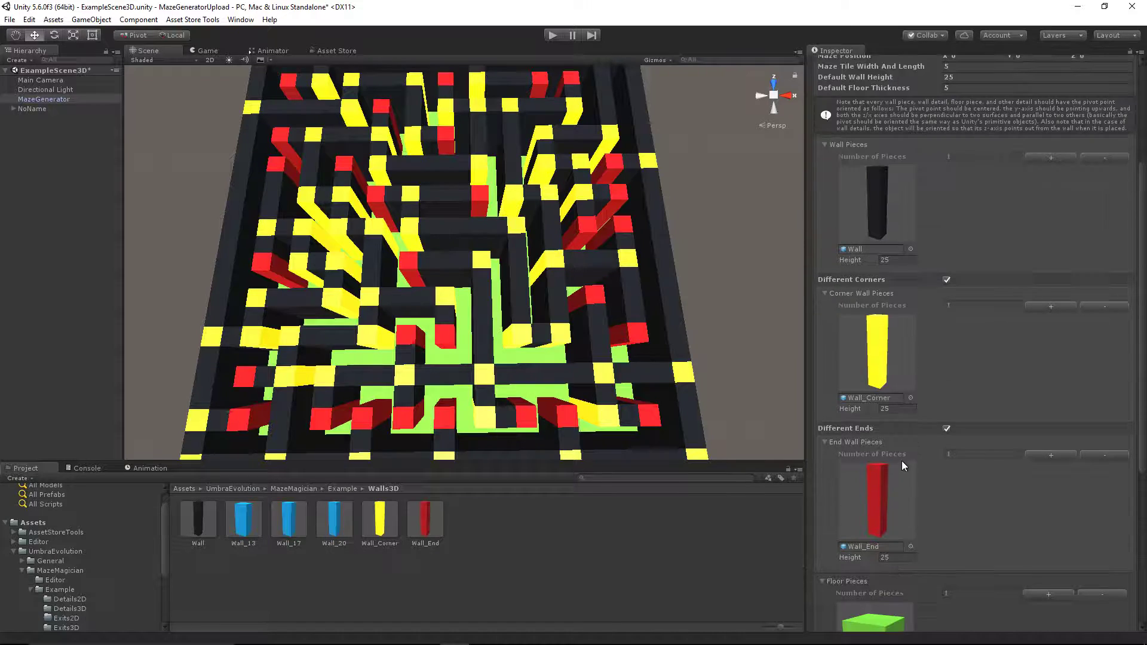
left_click(825, 293)
left_click(824, 322)
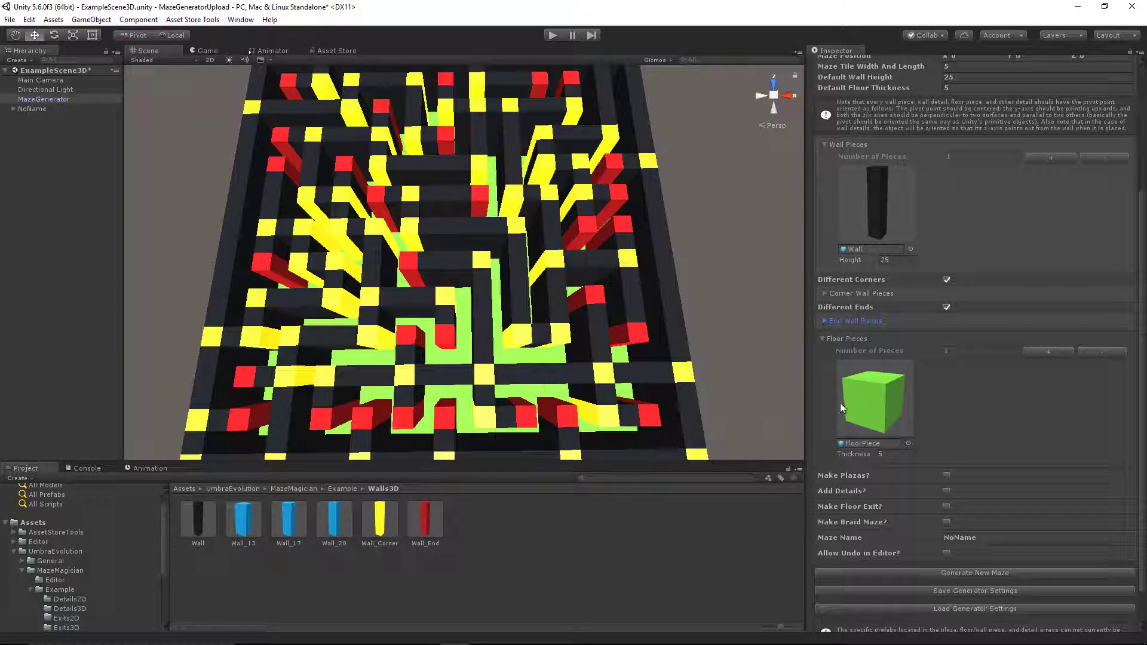
left_click(826, 338)
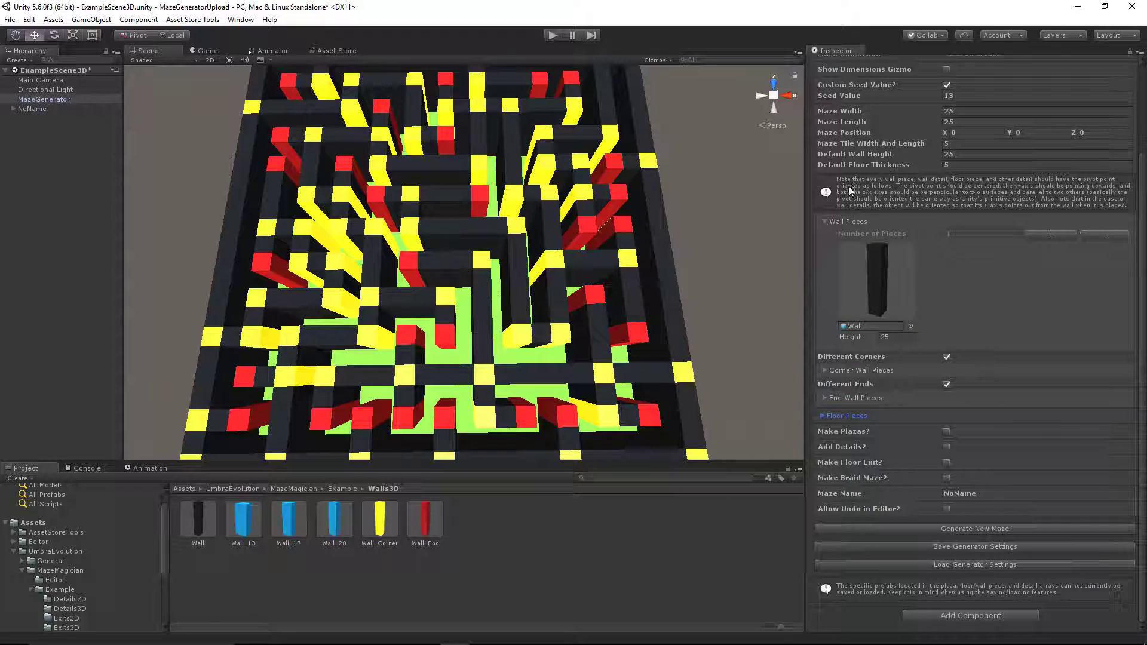
left_click(825, 221)
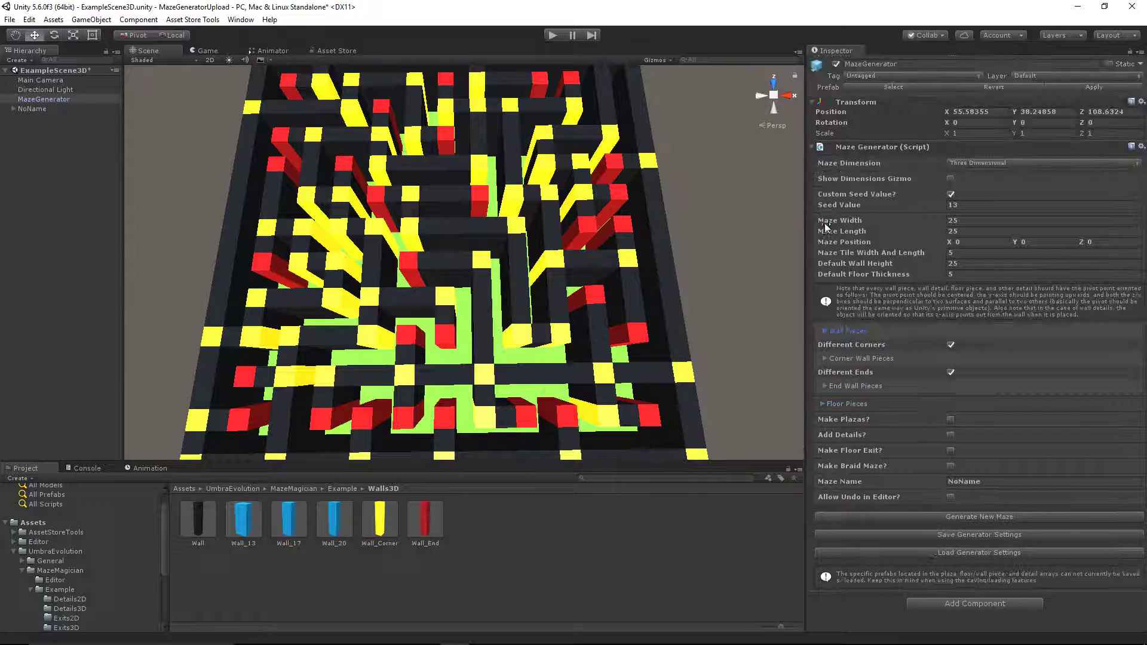
Generate a new maze with Make Braid Maze enabled, inspect it, and turn that option off again
left_click(950, 466)
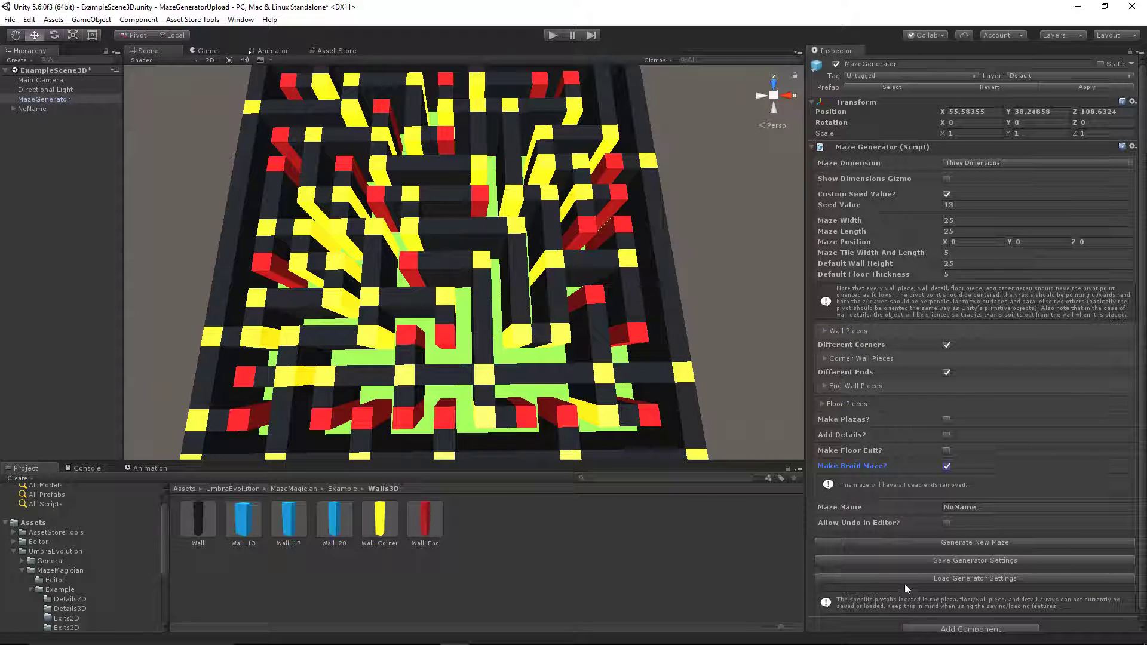
left_click(928, 542)
middle_click_drag(486, 315, 507, 457)
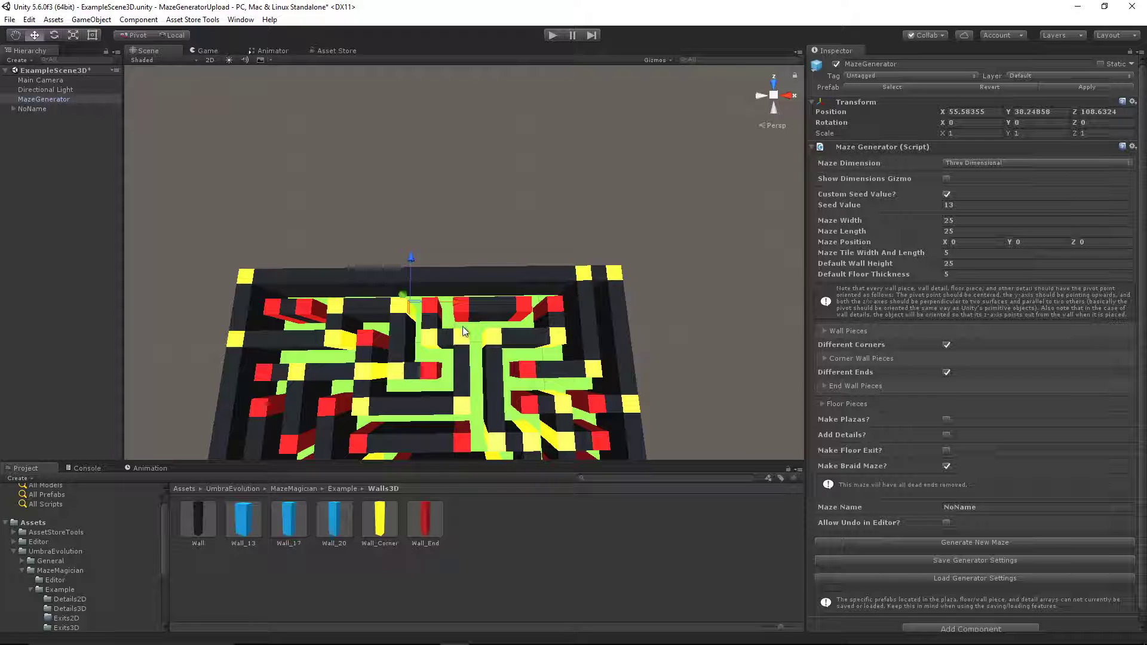
middle_click_drag(327, 327, 475, 326)
middle_click_drag(586, 376, 507, 224)
scroll(507, 225, "down", 3)
middle_click_drag(539, 441, 511, 362)
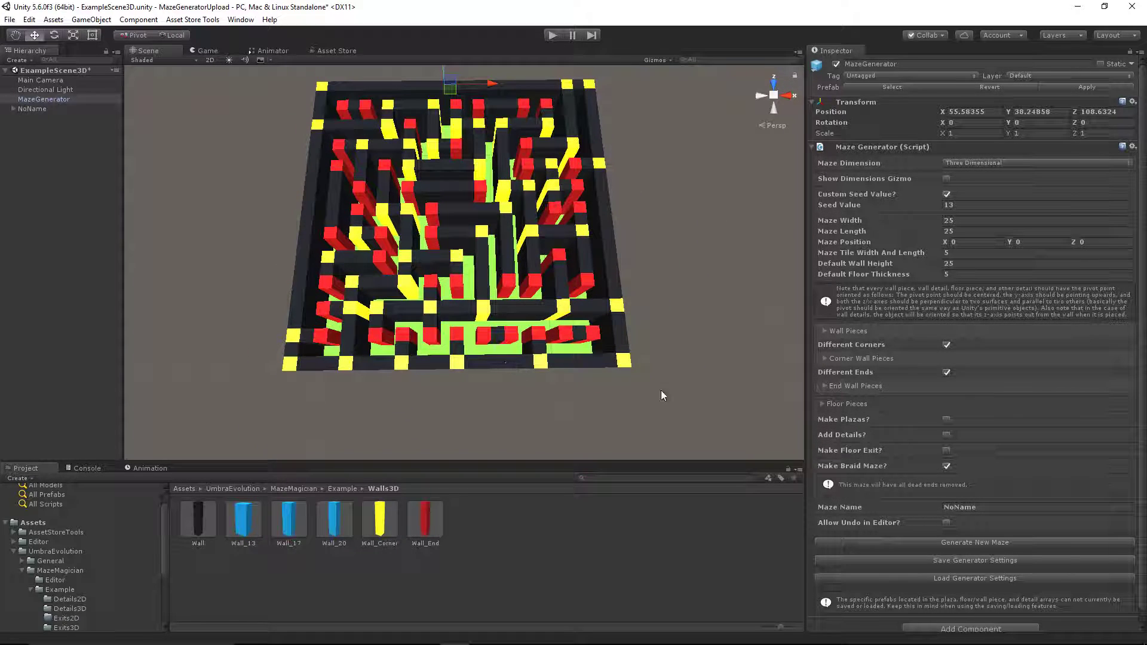
left_click(946, 466)
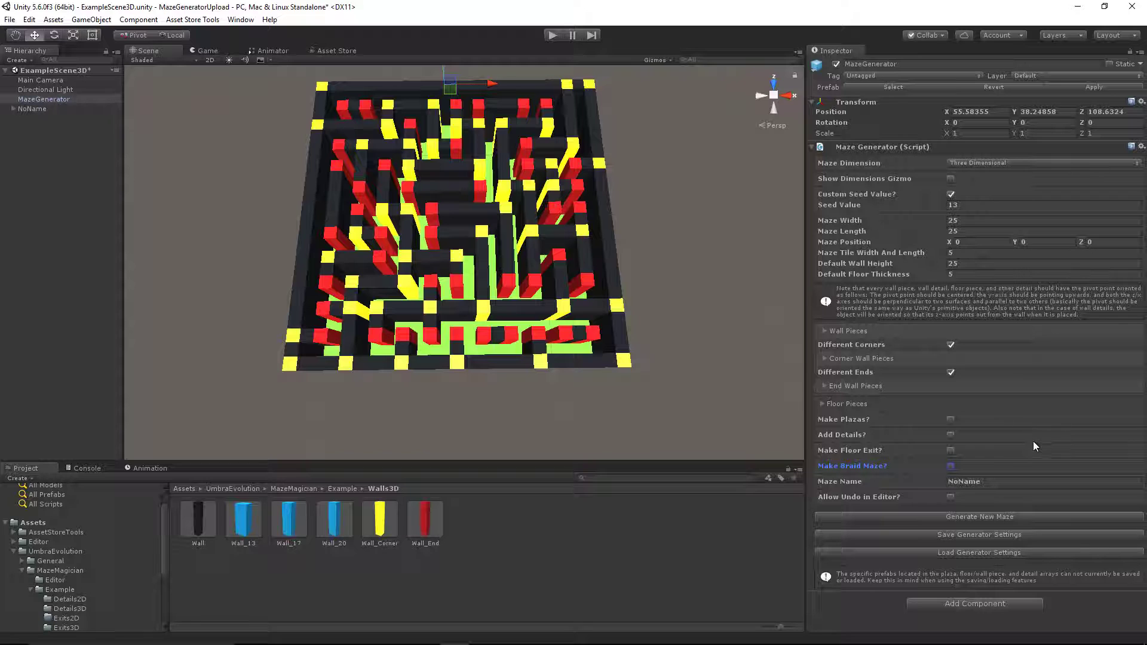
Select a green floor piece near the maze's front edge and examine its Maze Node script
scroll(509, 406, "up", 8)
mouse_move(486, 422)
middle_mouse_down()
mouse_move(496, 387)
mouse_move(550, 341)
middle_mouse_up()
scroll(497, 386, "down", 1)
left_click(469, 303)
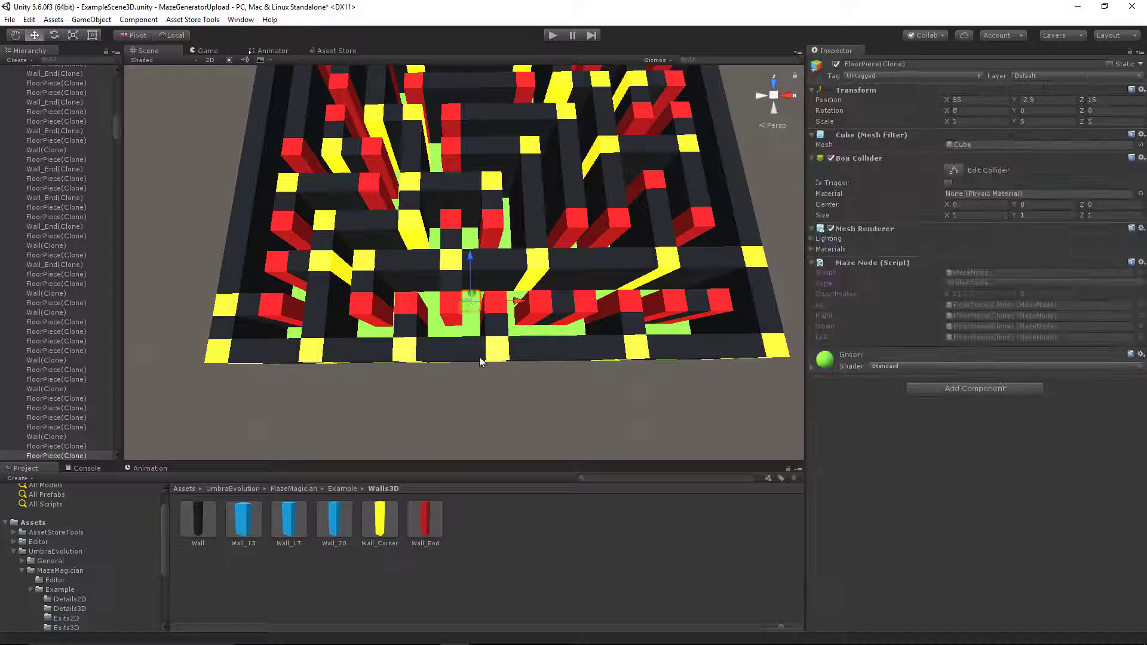
scroll(77, 440, "down", 2)
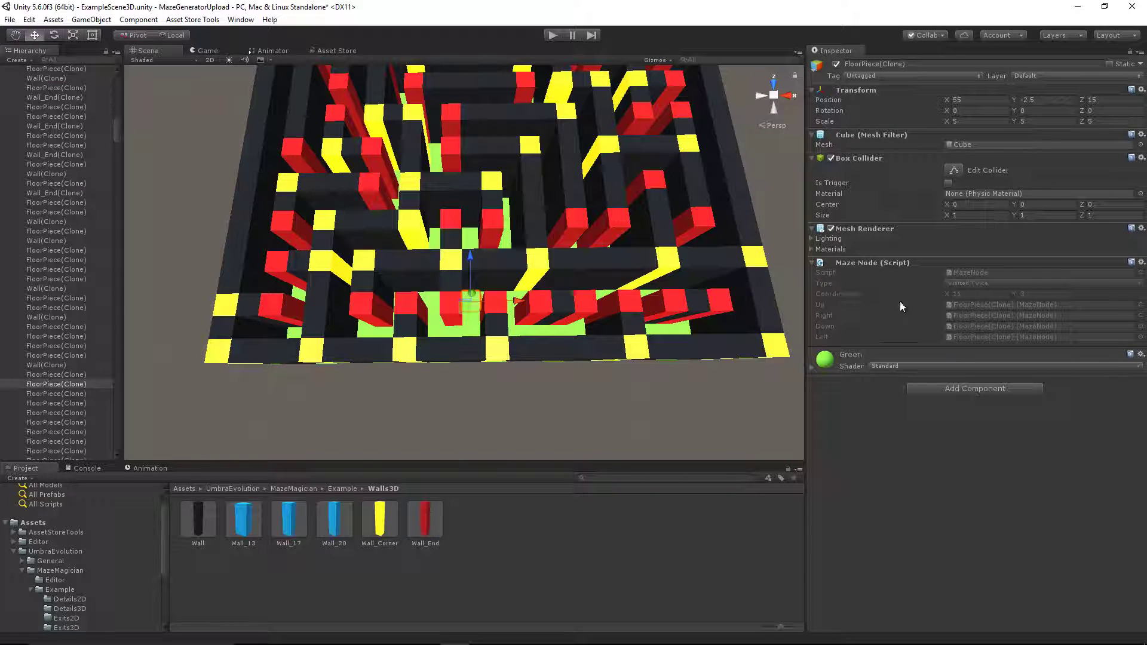
middle_click_drag(396, 293, 389, 267)
scroll(462, 346, "up", 6)
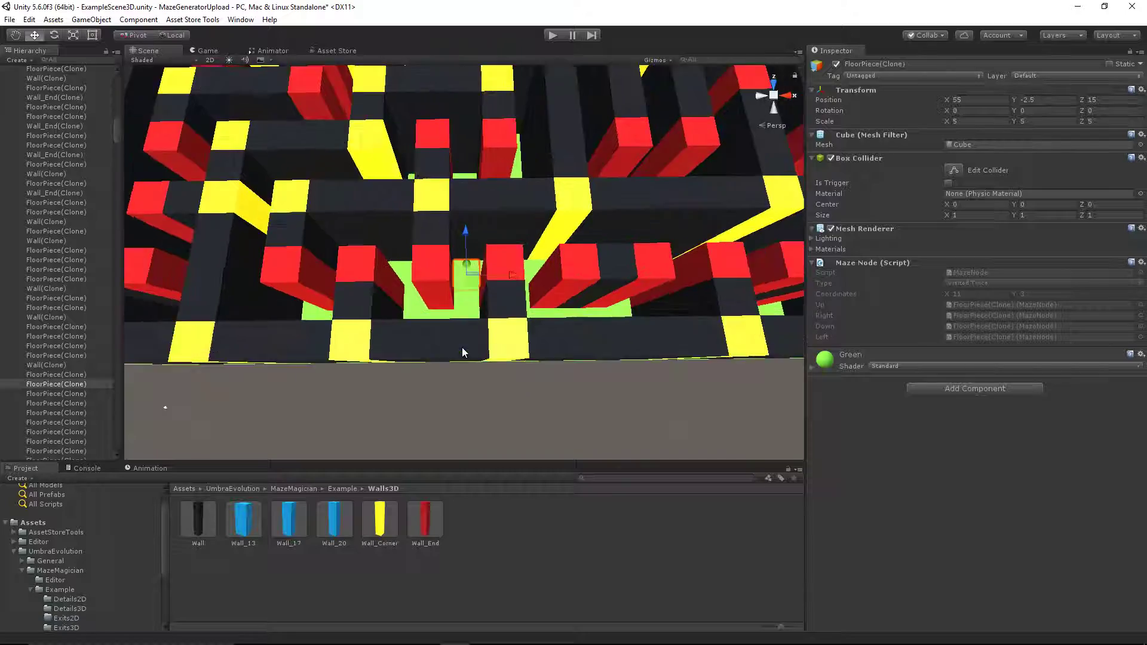
View the maze from below and select the outermost corner floor piece to check its Maze Node type and coordinates
middle_click_drag(491, 363, 478, 251)
right_click_drag(479, 251, 480, 246)
mouse_move(481, 247)
left_mouse_down("alt")
mouse_move(530, 321)
mouse_move(463, 290)
mouse_move(520, 161)
mouse_move(492, 247)
mouse_move(481, 240)
left_mouse_up("alt")
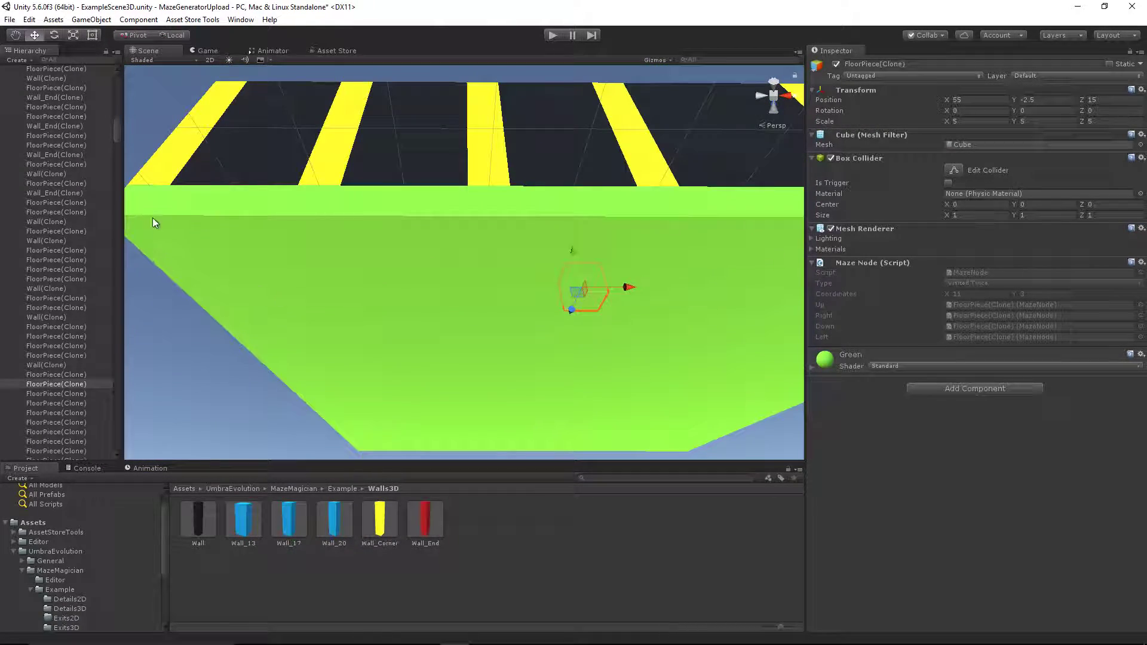
left_click(220, 222)
left_click(312, 226)
middle_click_drag(298, 248, 424, 286)
left_click(380, 254)
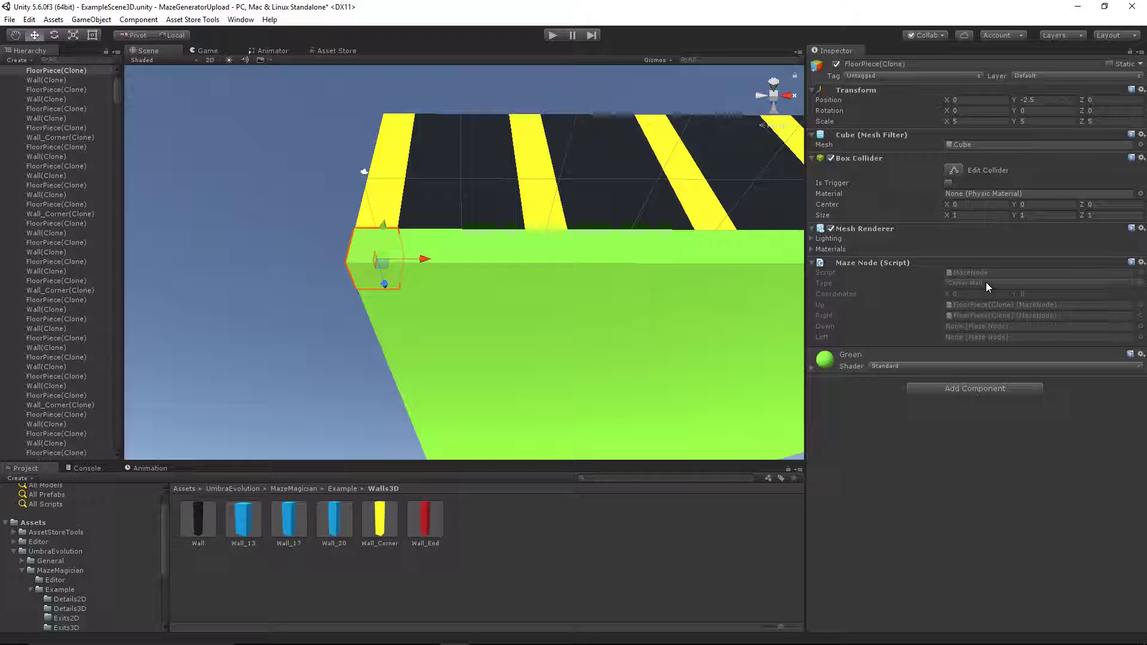
left_click_drag(609, 199, 556, 297, "alt")
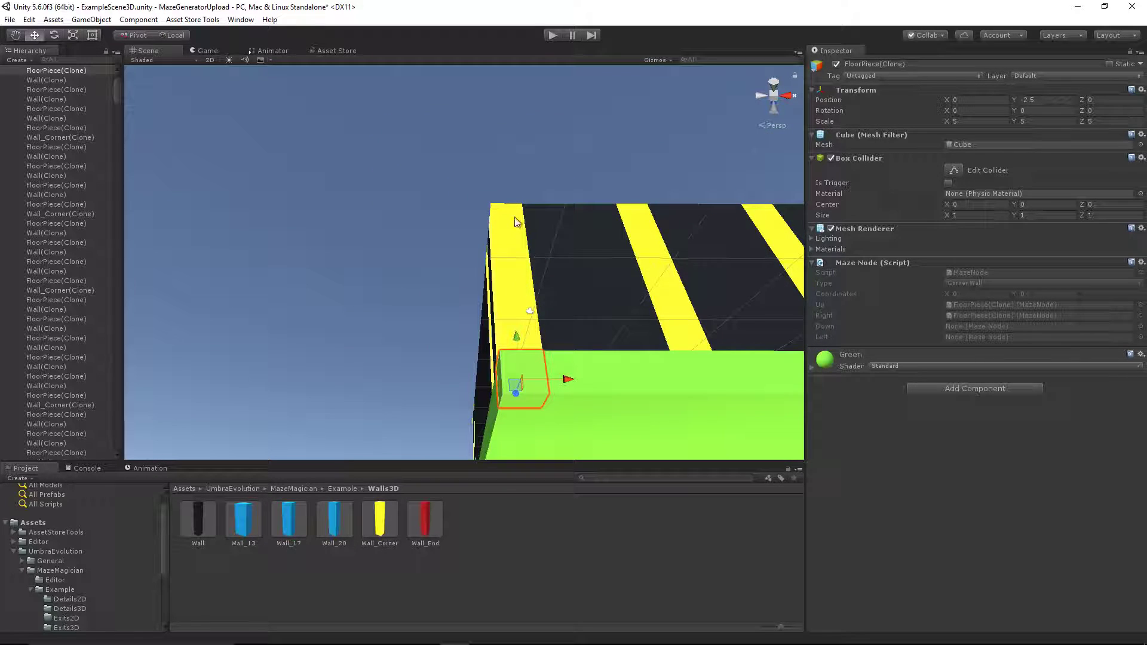
left_click_drag(784, 328, 1061, 240, "alt")
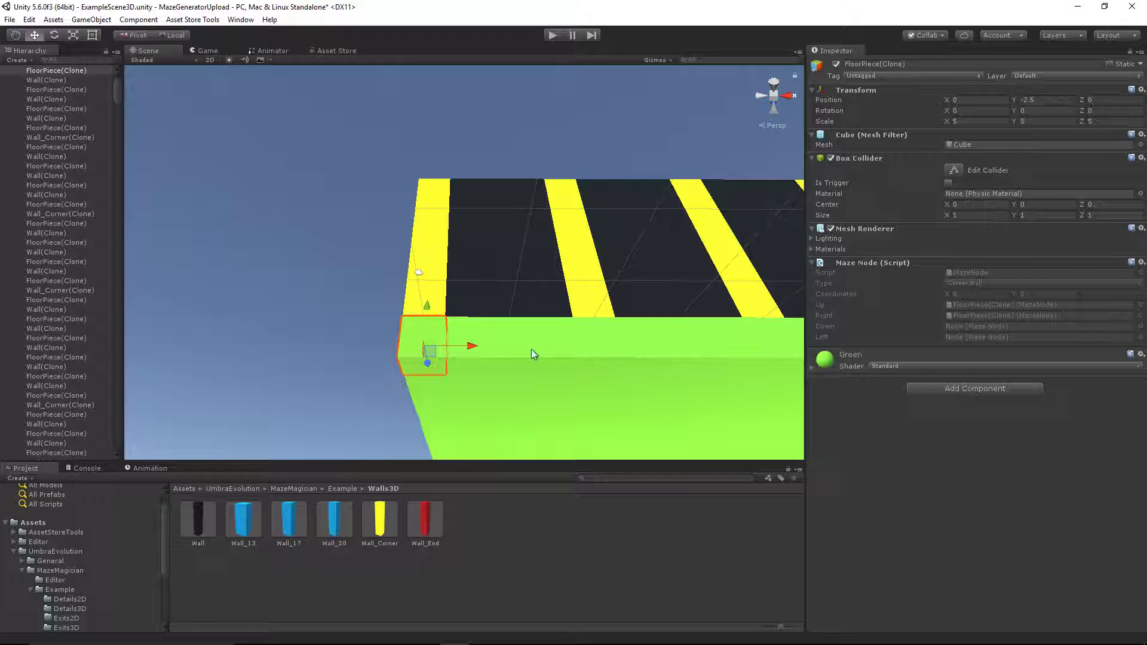
Follow the corner node's Up reference to the neighbouring floor piece and view it from above the maze
double_click(976, 305)
right_click_drag(610, 255, 601, 371)
middle_click_drag(589, 251, 532, 353)
right_click_drag(525, 259, 520, 382)
middle_click_drag(519, 227, 502, 442)
middle_click_drag(562, 239, 537, 381)
scroll(538, 380, "down", 3)
scroll(543, 335, "down", 3)
middle_click_drag(551, 317, 490, 517)
scroll(525, 281, "down", 3)
right_click_drag(525, 281, 518, 371)
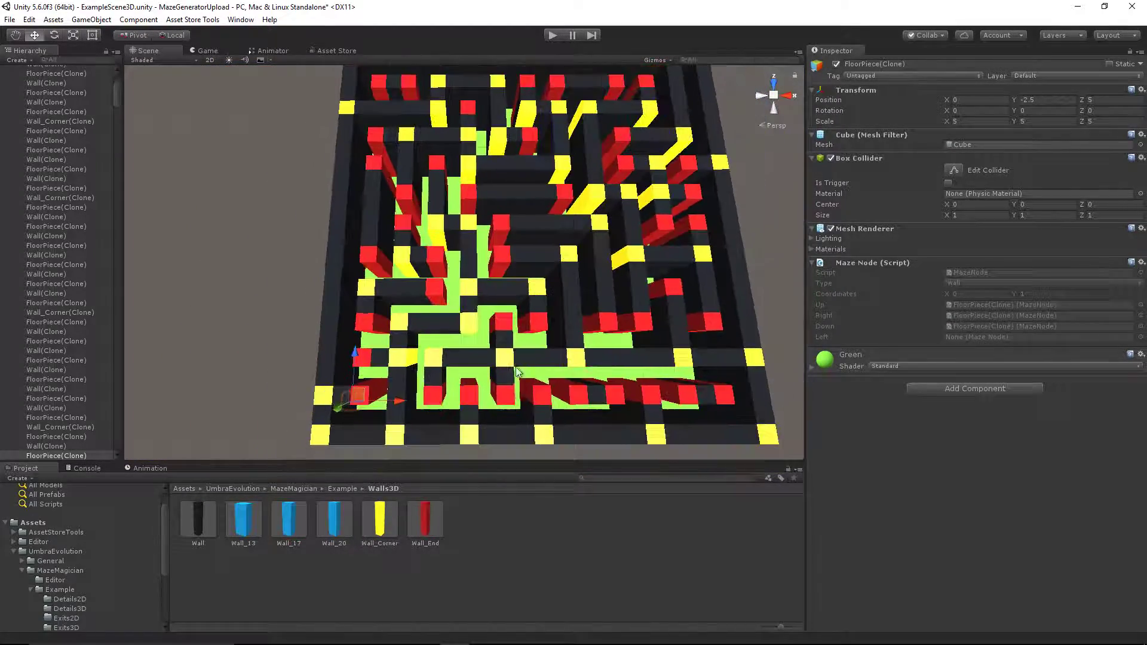
scroll(503, 412, "down", 6)
scroll(504, 412, "up", 1)
middle_click_drag(504, 412, 574, 376)
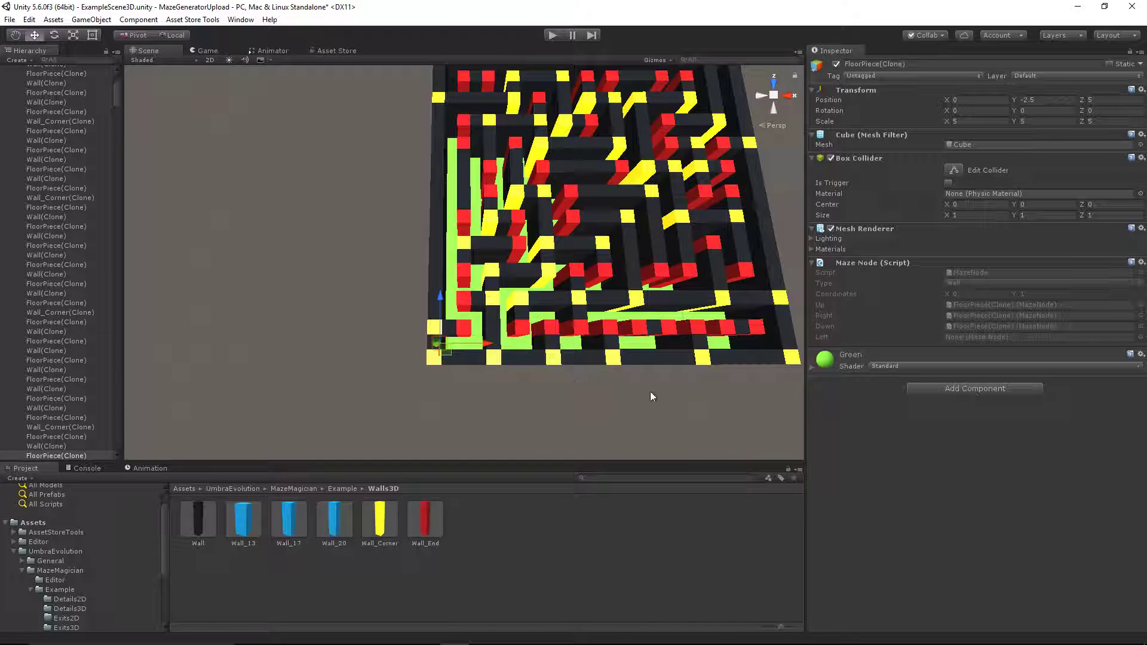
Trace neighbouring floor pieces through the Maze Node references: three times Up, three times Right and once Down
double_click(979, 305)
double_click(978, 303)
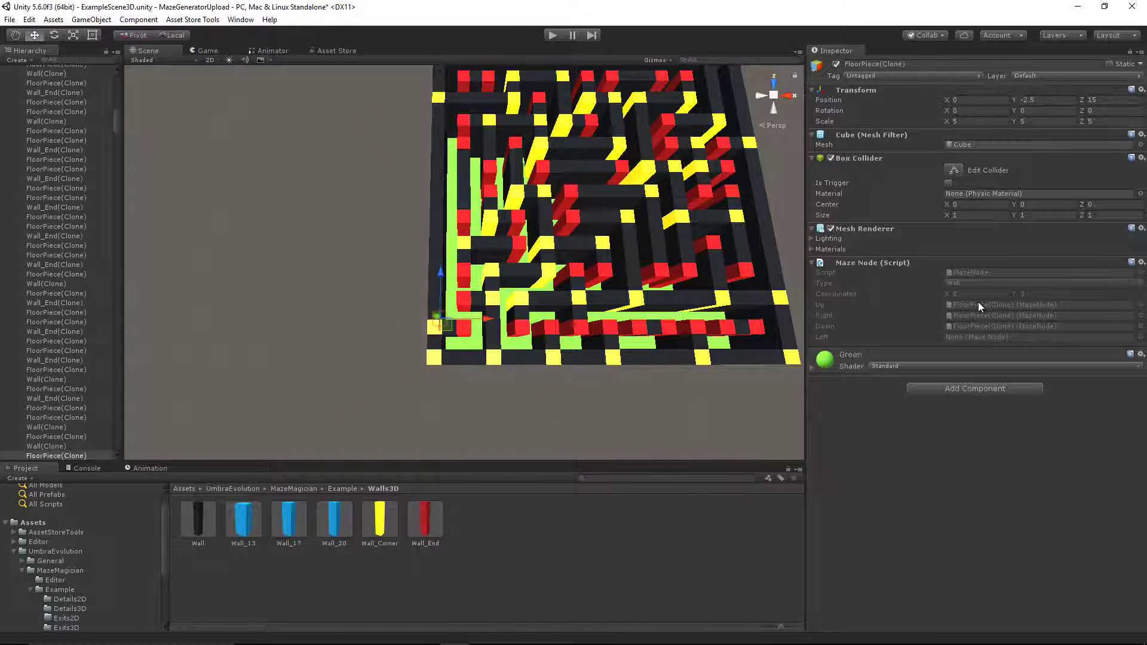
double_click(977, 306)
double_click(968, 315)
double_click(971, 317)
double_click(972, 317)
double_click(973, 325)
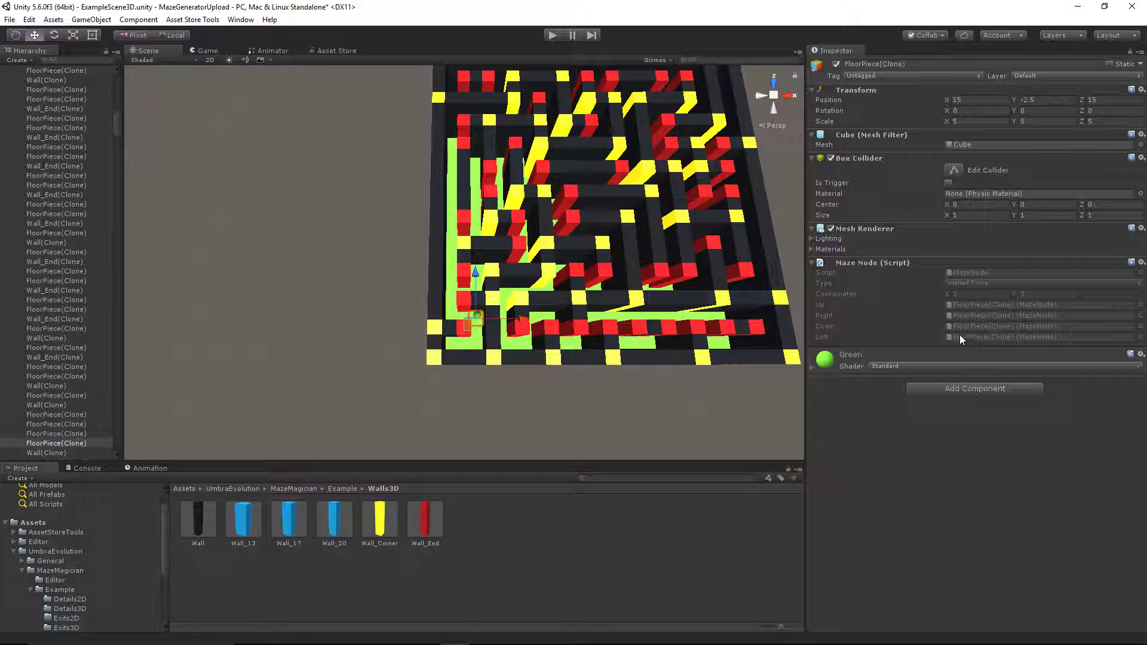
Select the floor piece in the maze's inner front corner and one at a passage junction to compare their Maze Node types
middle_click_drag(584, 320, 543, 338)
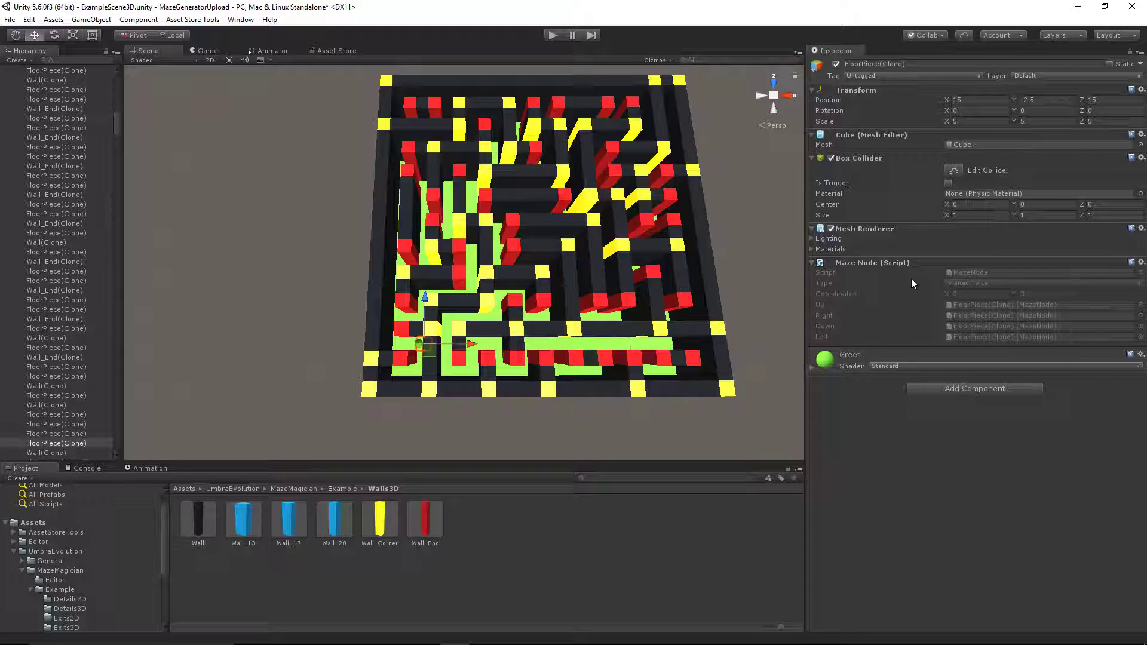
scroll(732, 318, "up", 6)
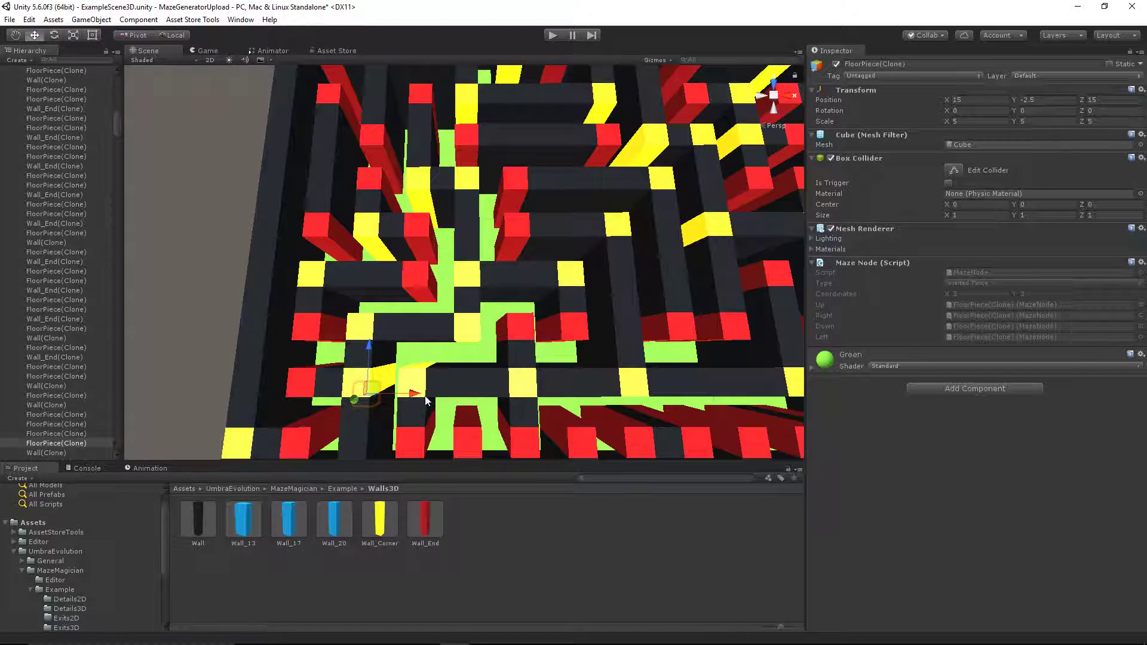
scroll(425, 401, "up", 3)
middle_click_drag(425, 401, 540, 300)
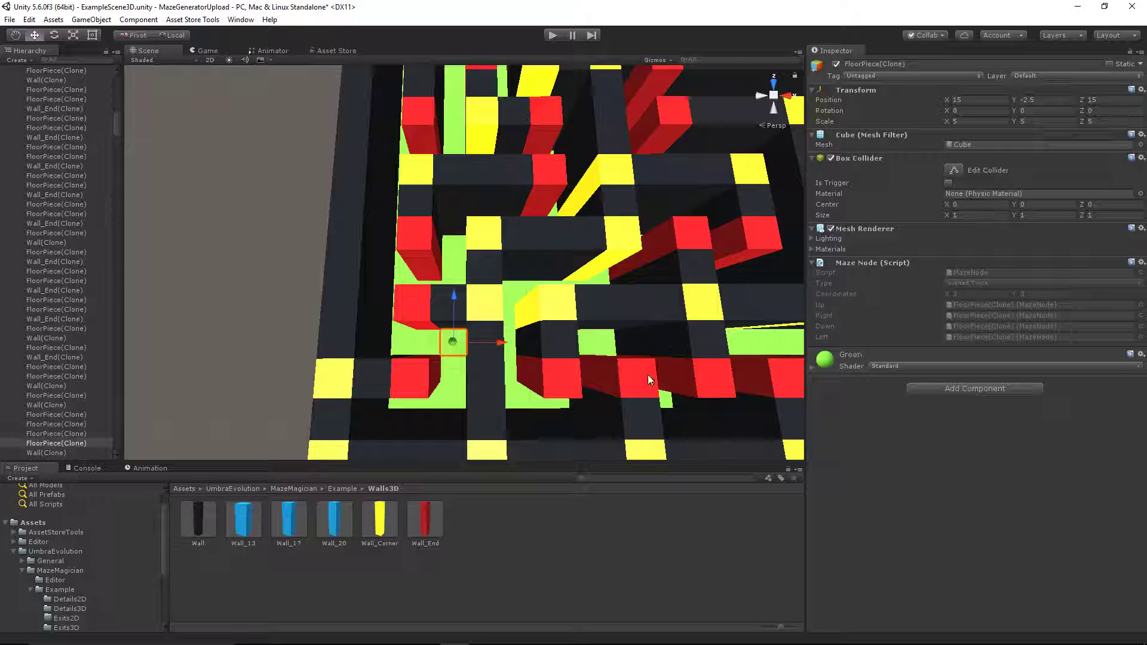
left_click_drag(396, 417, 404, 386, "alt")
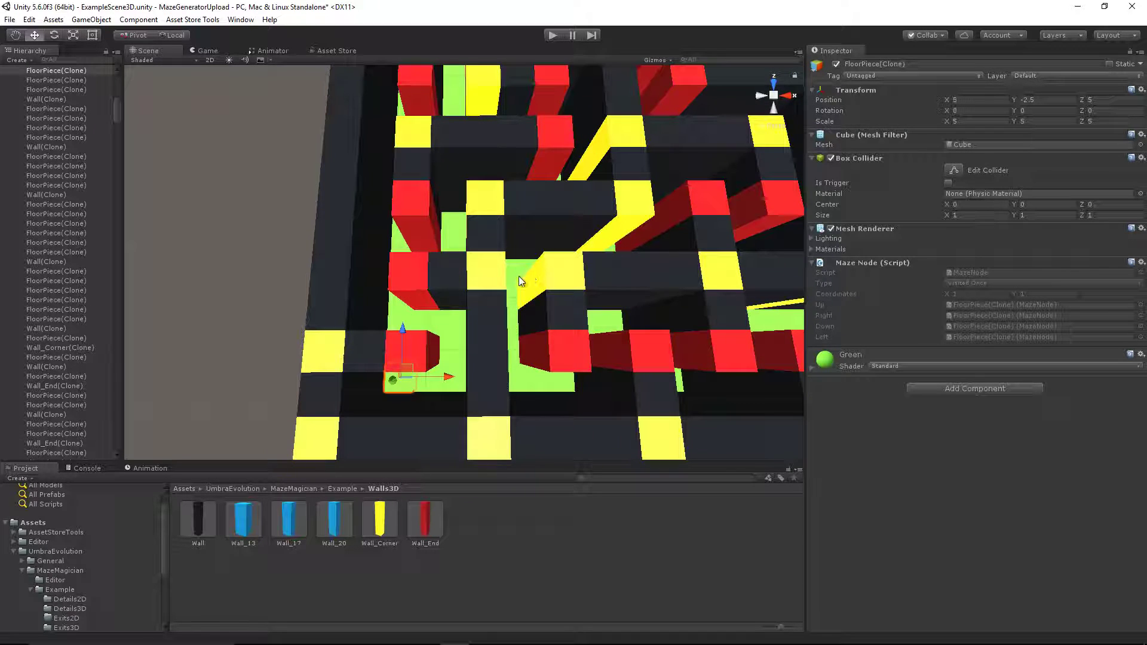
left_click(508, 292)
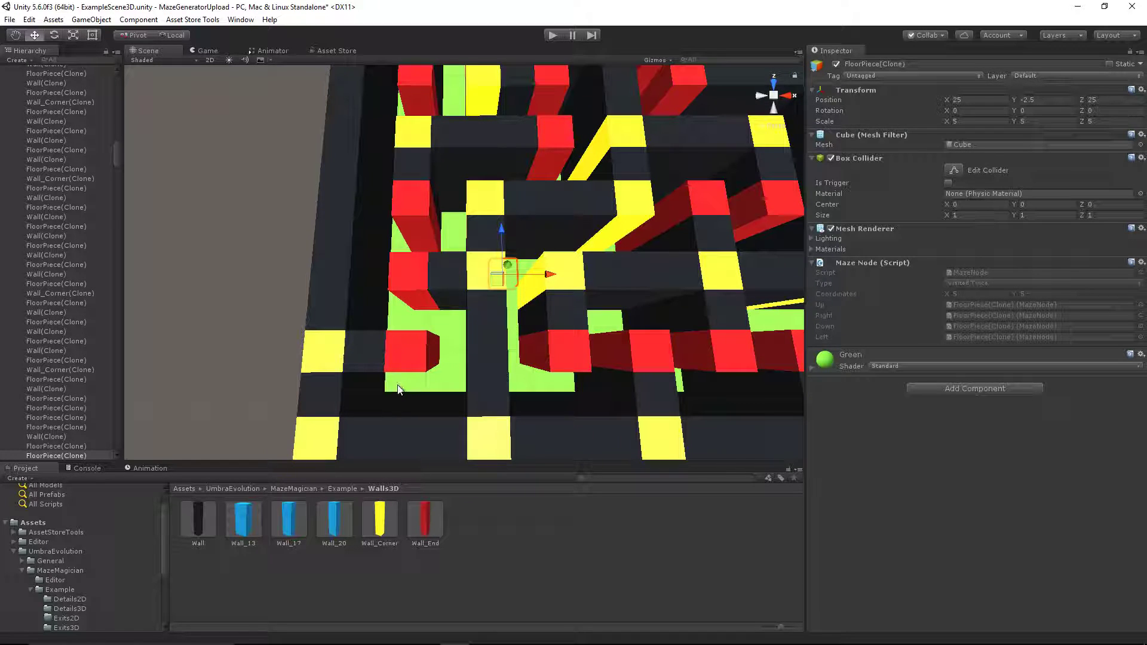
left_click_drag(367, 261, 274, 308, "alt")
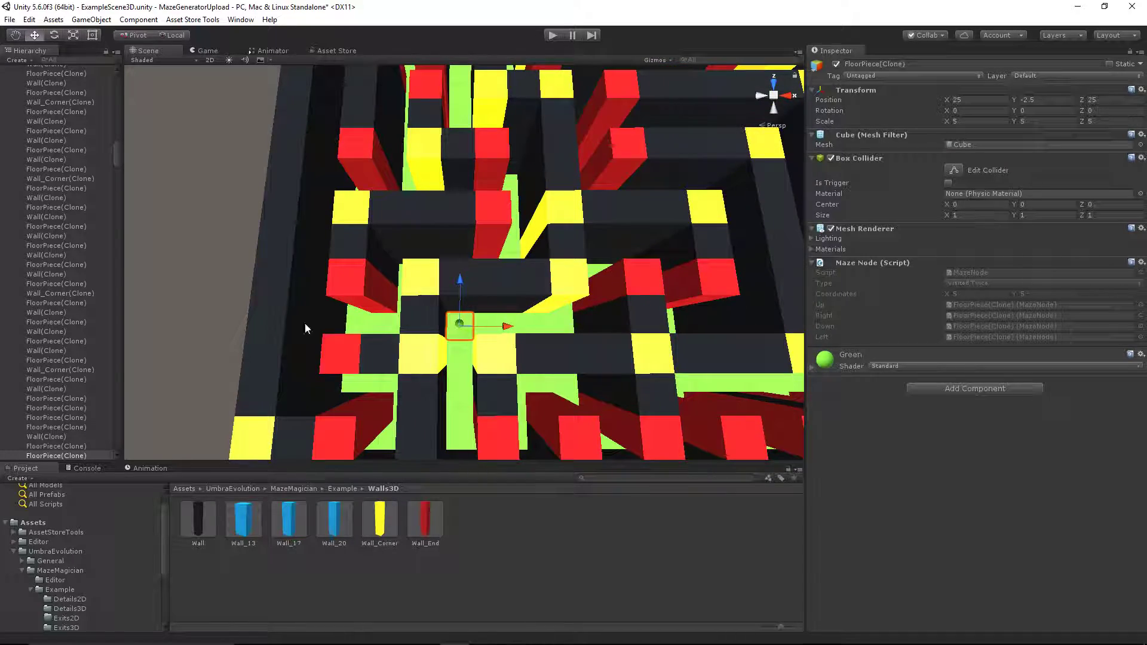
middle_click_drag(457, 409, 288, 372)
middle_click_drag(292, 326, 394, 411)
scroll(393, 410, "down", 5)
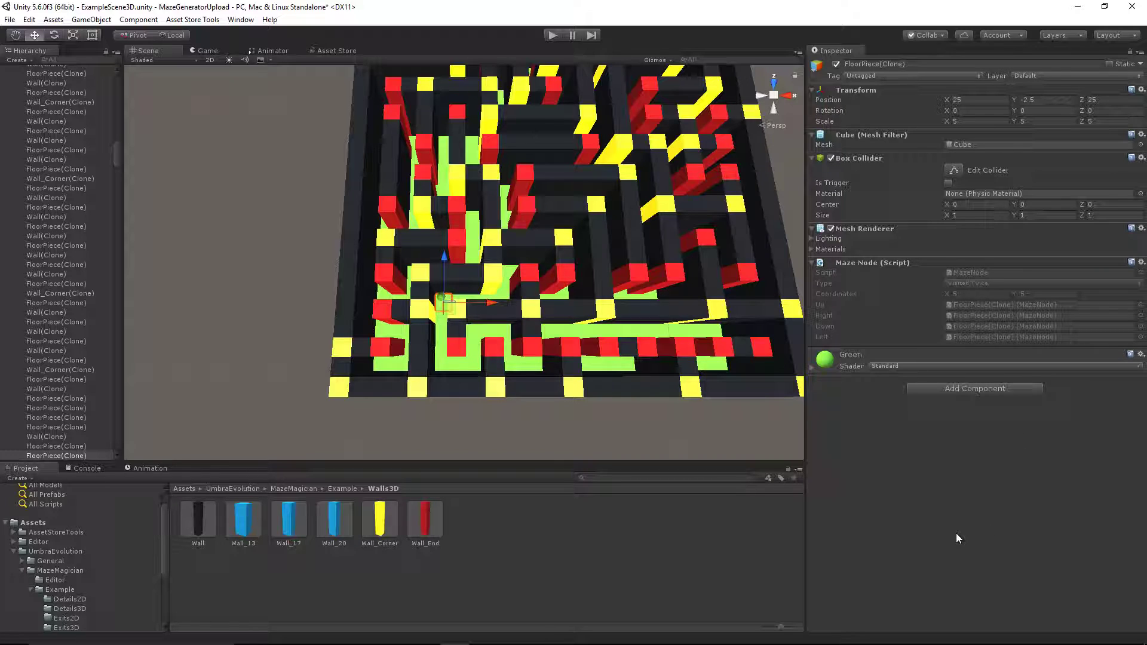
Examine the passages branching off around the selected junction floor piece from above the maze
left_click_drag(598, 382, 386, 419, "alt")
middle_click_drag(331, 439, 481, 323)
scroll(491, 342, "up", 8)
middle_click_drag(538, 345, 466, 367)
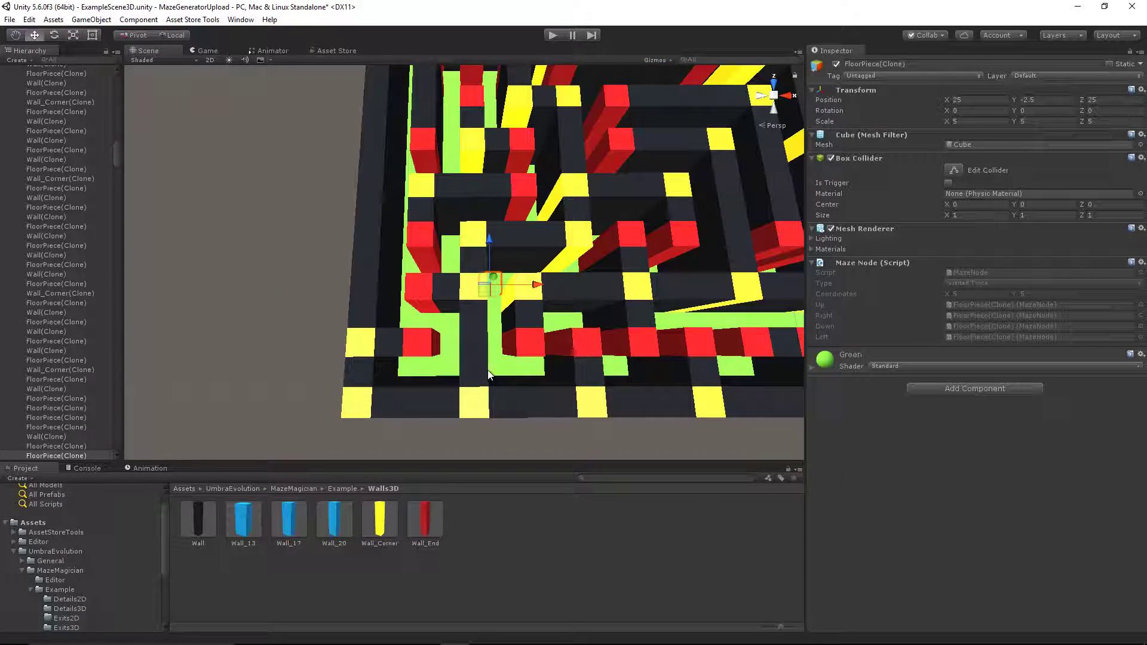
middle_click_drag(672, 387, 641, 435)
scroll(643, 430, "up", 1)
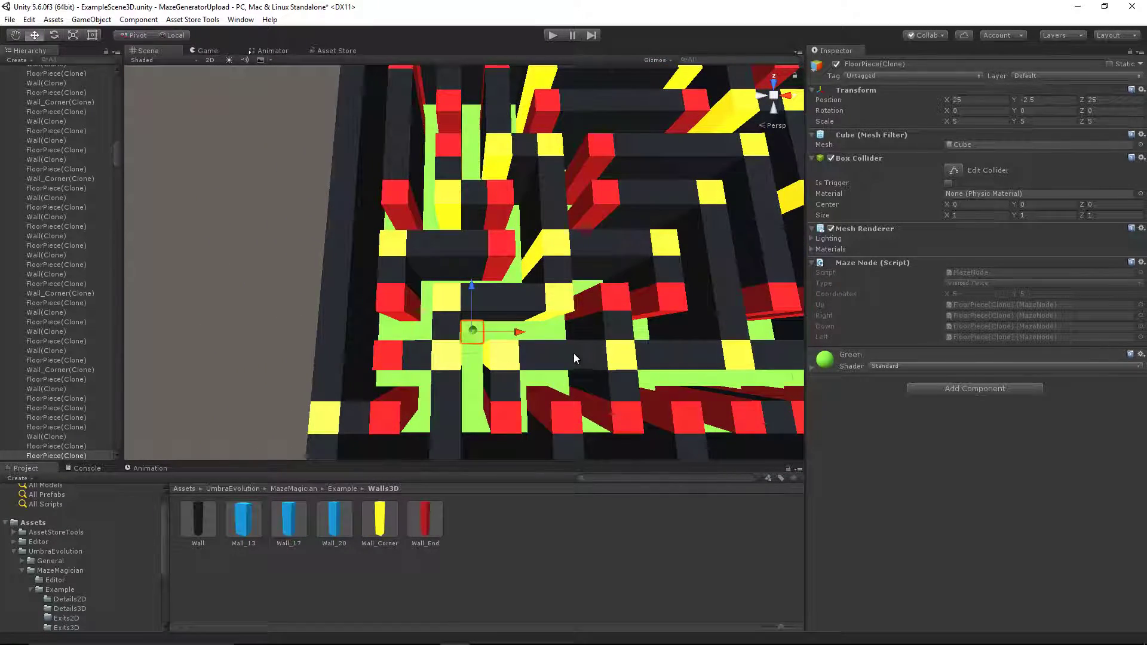
middle_click_drag(478, 395, 460, 331)
scroll(491, 325, "up", 8)
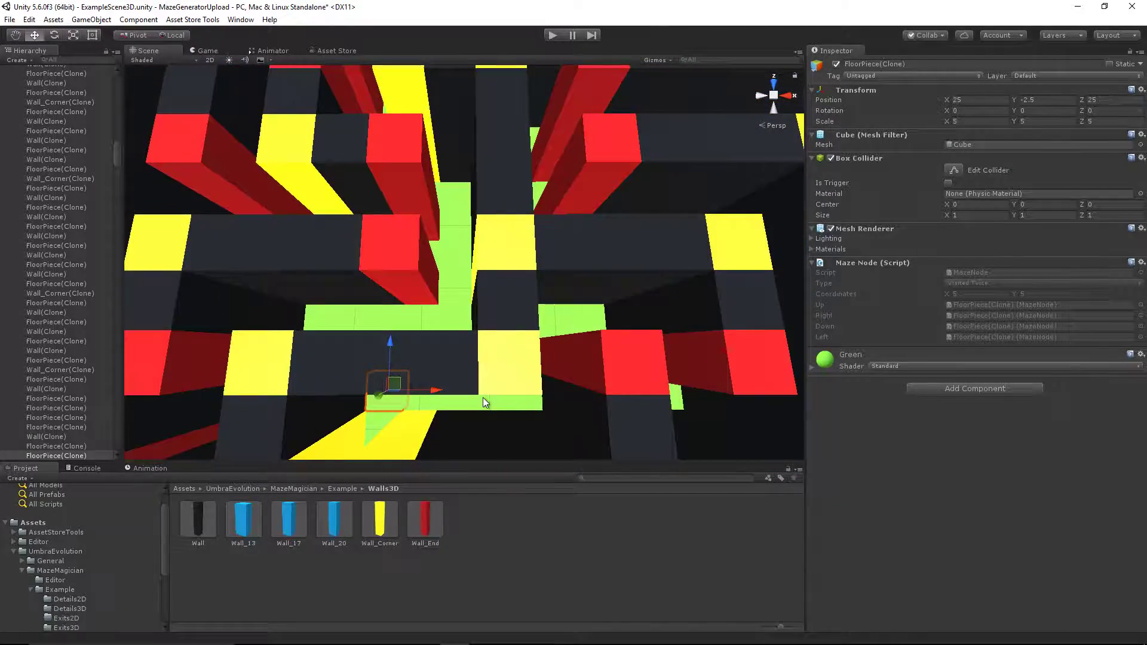
scroll(483, 397, "down", 10)
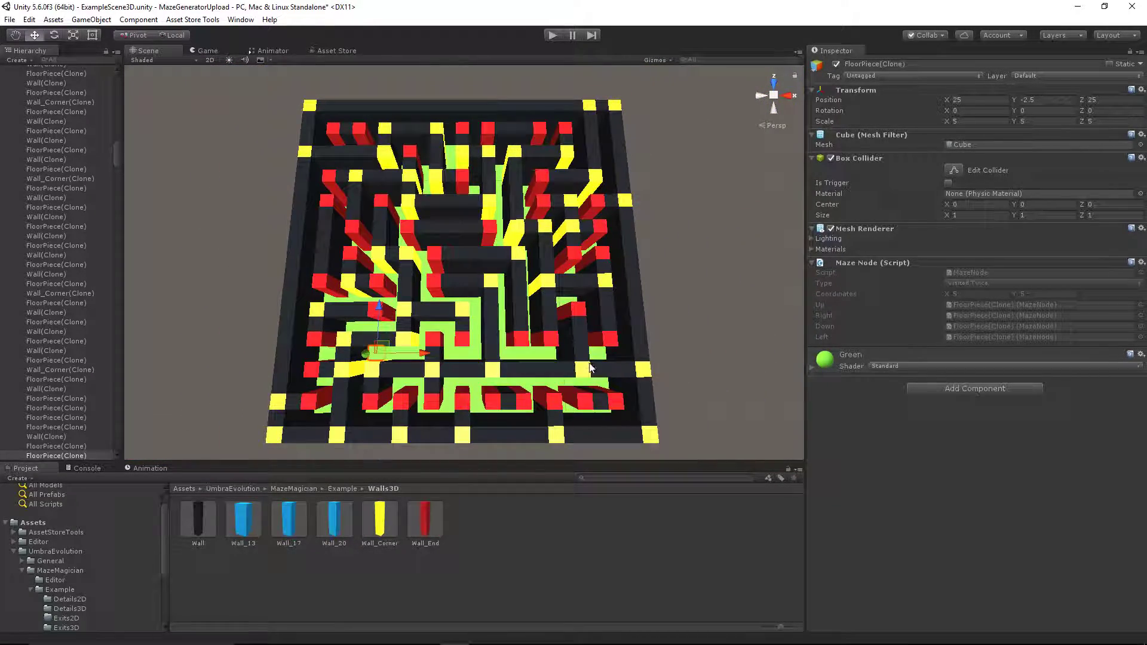
Inspect the selected floor piece up close between the walls and from beneath the maze
middle_click_drag(419, 402, 495, 251)
scroll(514, 350, "up", 7)
scroll(500, 356, "up", 10)
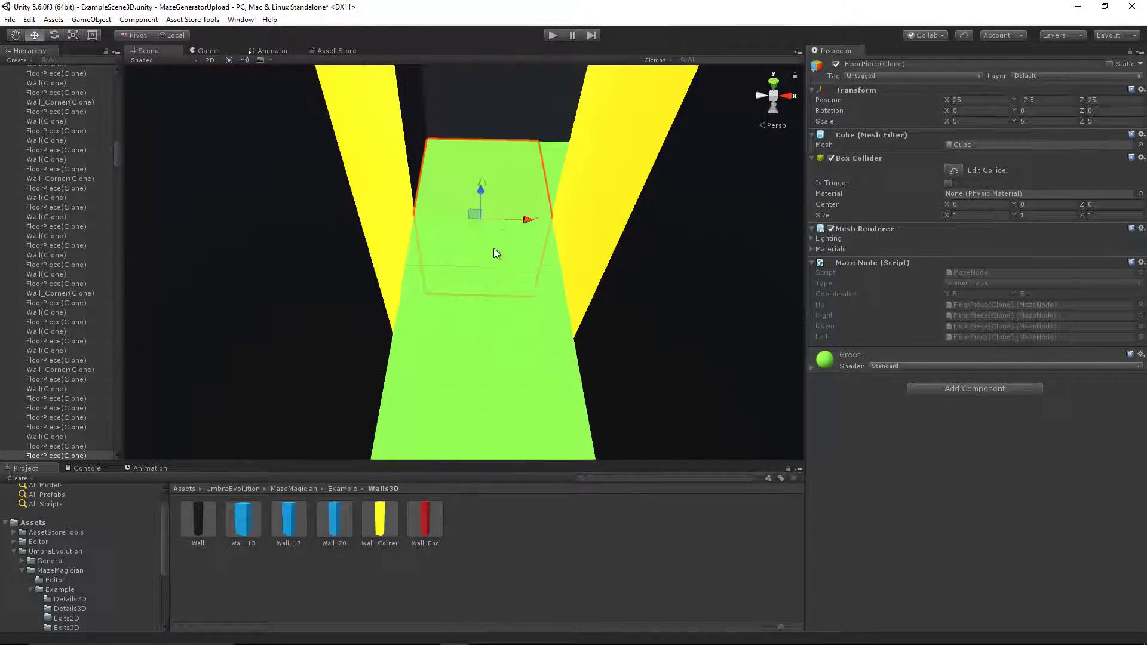
scroll(443, 342, "up", 3)
right_click_drag(442, 342, 458, 317)
middle_click_drag(458, 316, 378, 445)
scroll(457, 203, "down", 3)
scroll(422, 318, "down", 5)
scroll(412, 323, "down", 5)
left_click_drag(453, 346, 583, 349, "alt")
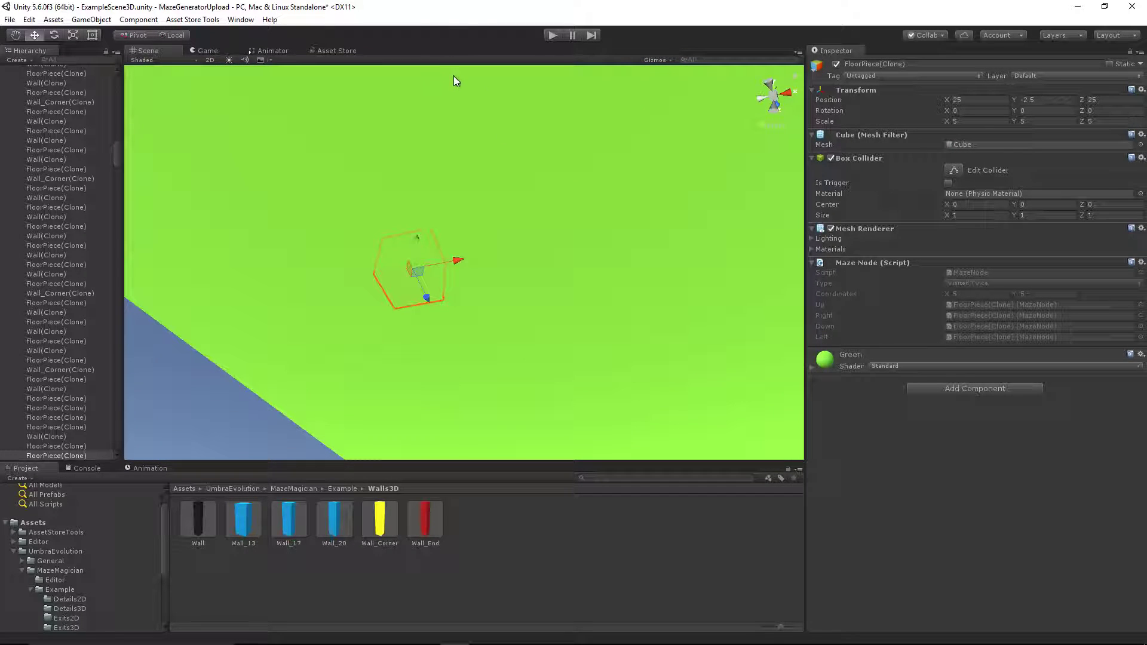
scroll(492, 293, "down", 8)
left_click_drag(491, 297, 551, 554, "alt")
Enable Make Floor Exit on the MazeGenerator object and generate a new maze
scroll(36, 197, "up", 15)
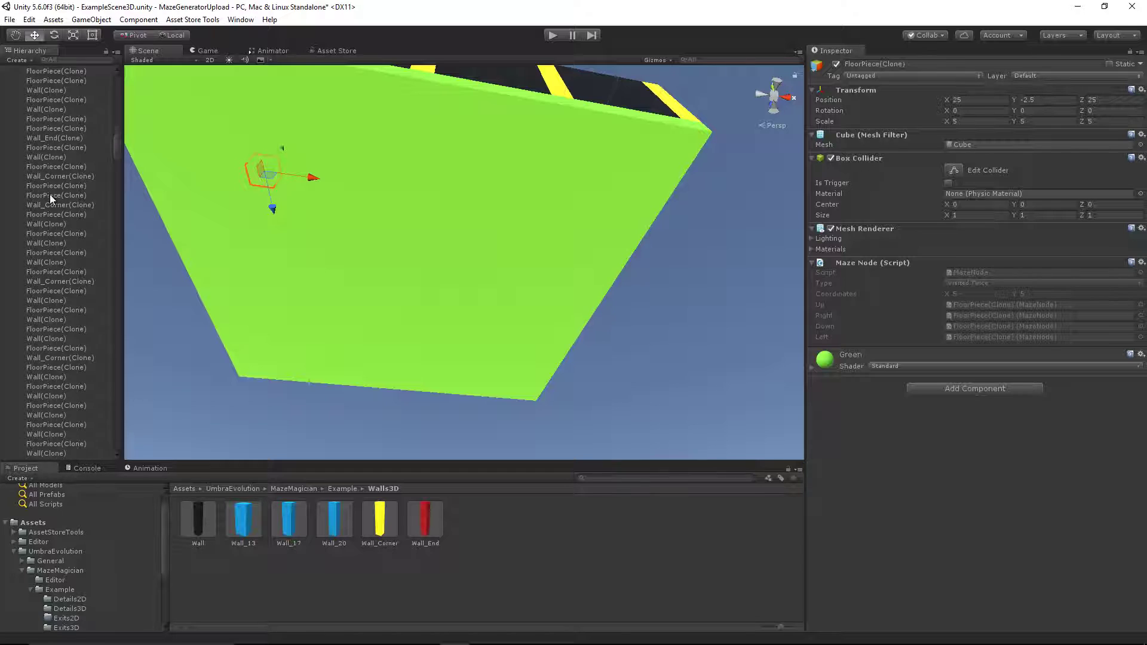
left_click(52, 98)
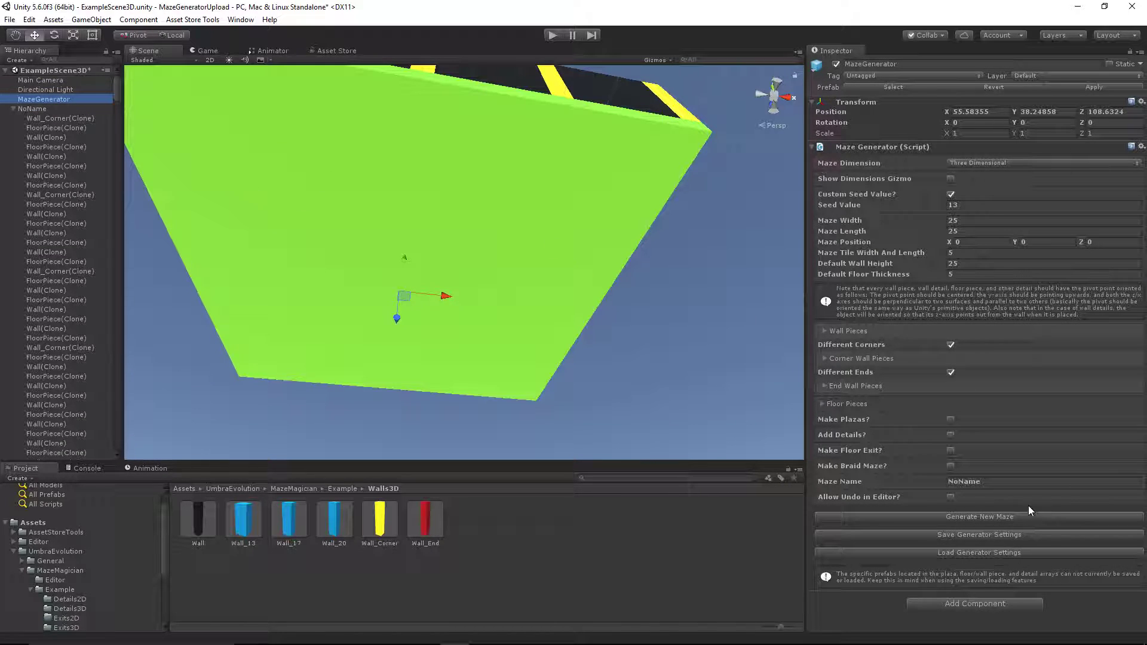
left_click(951, 450)
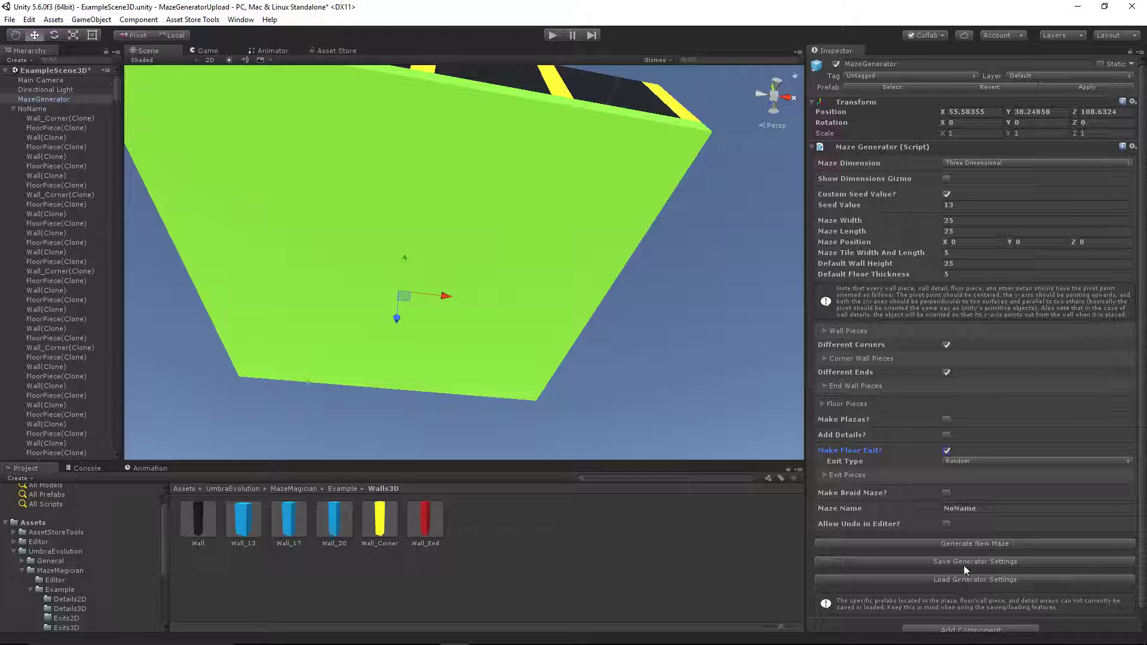
left_click(976, 543)
Select the blue exit cube in the maze floor and check its Maze Node data and placement from beneath
left_click(527, 158)
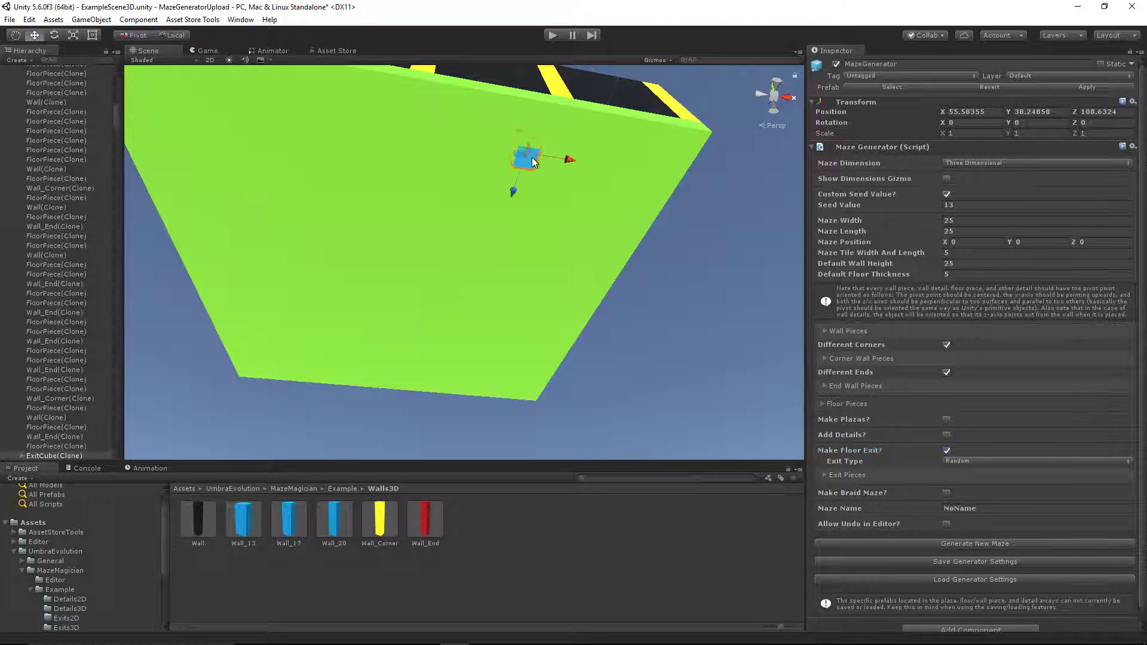
mouse_move(584, 303)
left_mouse_down("alt")
mouse_move(610, 347)
mouse_move(565, 365)
left_mouse_up("alt")
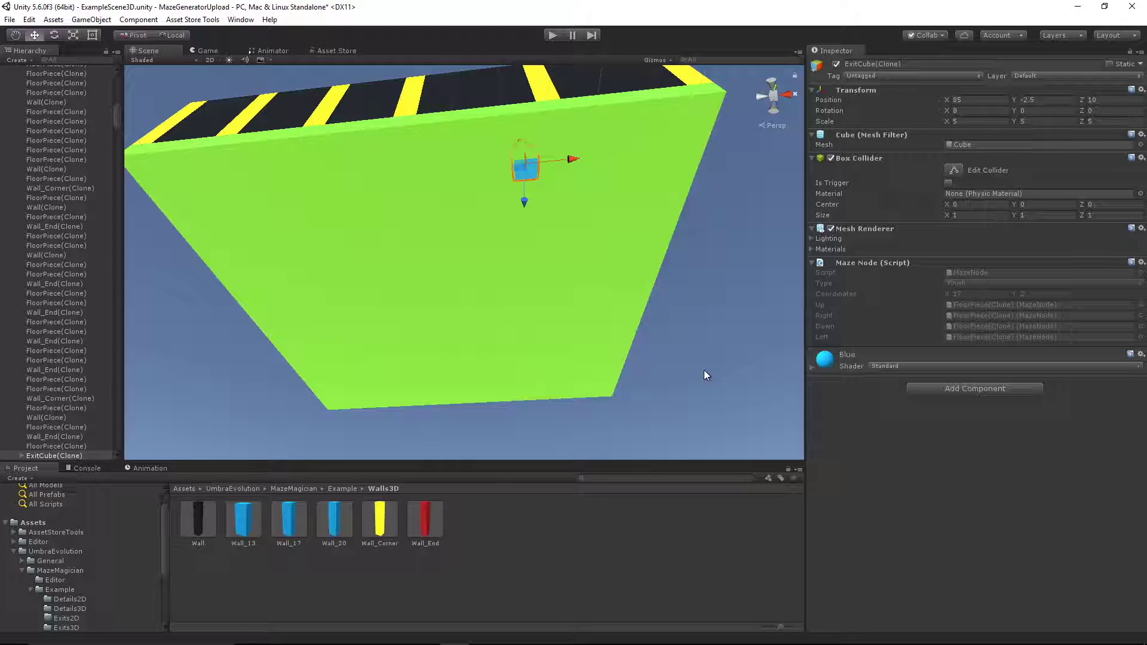
left_click_drag(484, 283, 485, 330, "alt")
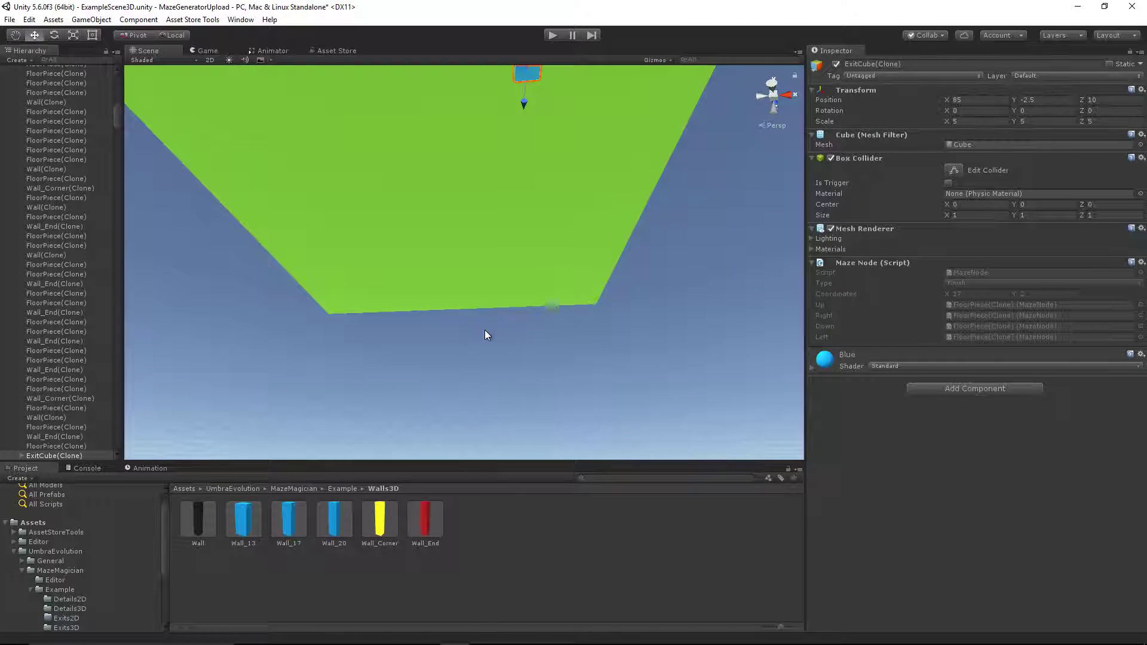
left_click_drag(479, 242, 279, 203, "alt")
left_click_drag(550, 256, 457, 239, "alt")
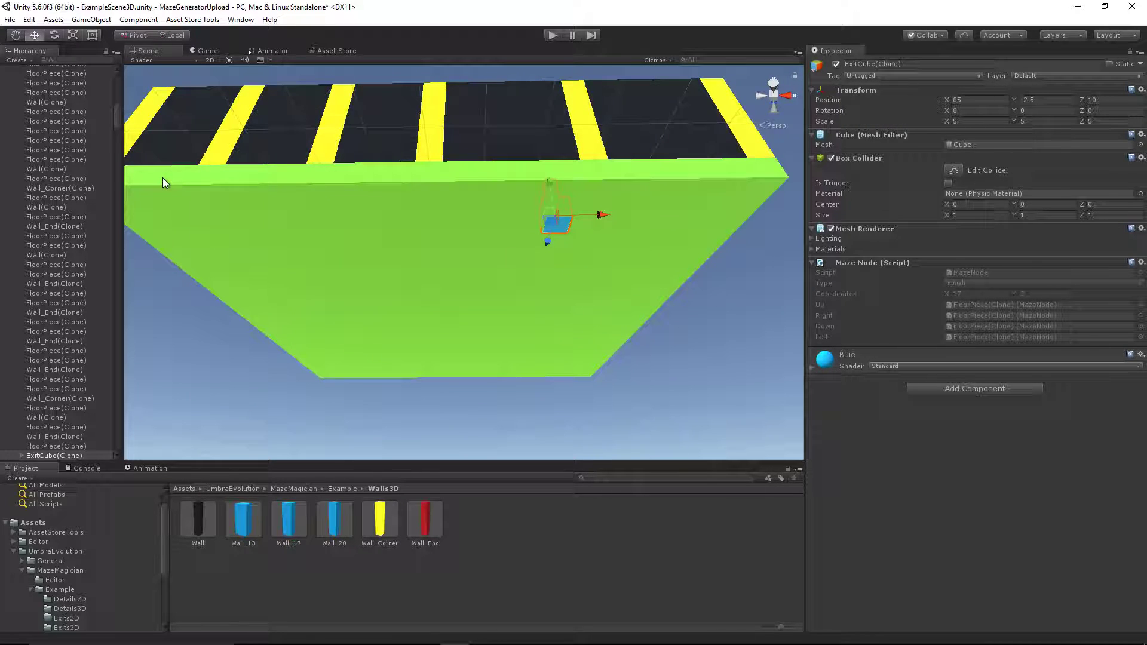
Select floor pieces along the maze's front outer edge to check their Maze Node type and references
left_click(183, 186)
left_click(271, 187)
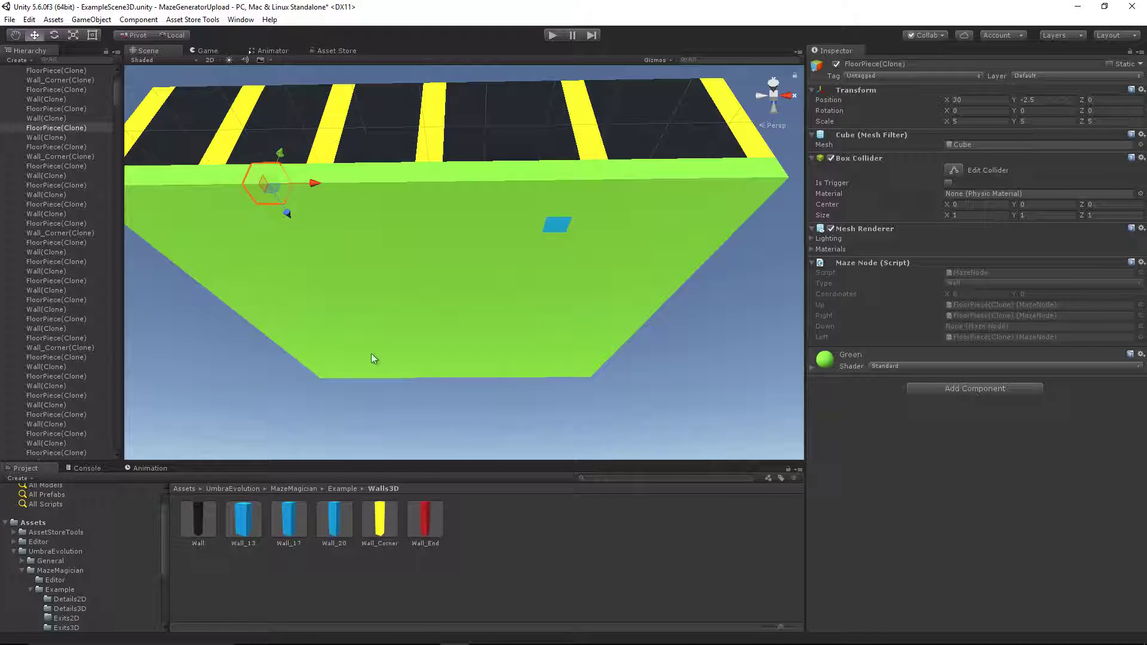
left_click_drag(519, 235, 515, 371, "alt")
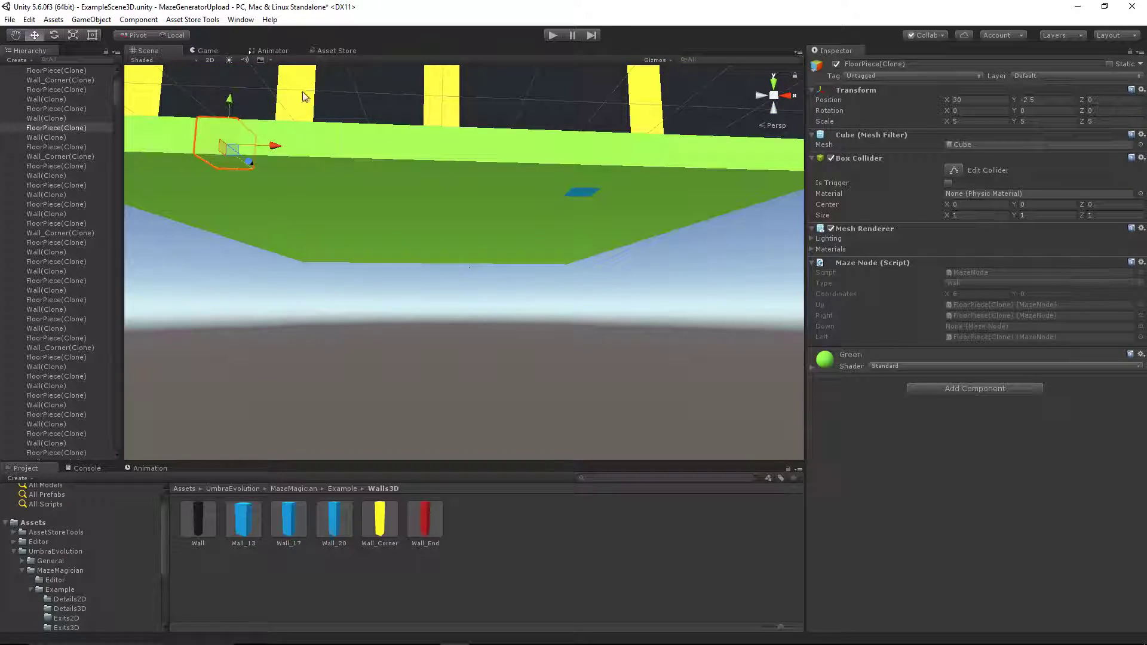
Select two passage floor pieces and a wall piece inside the maze to compare their components and Maze Node data
left_click_drag(448, 184, 449, 349, "alt")
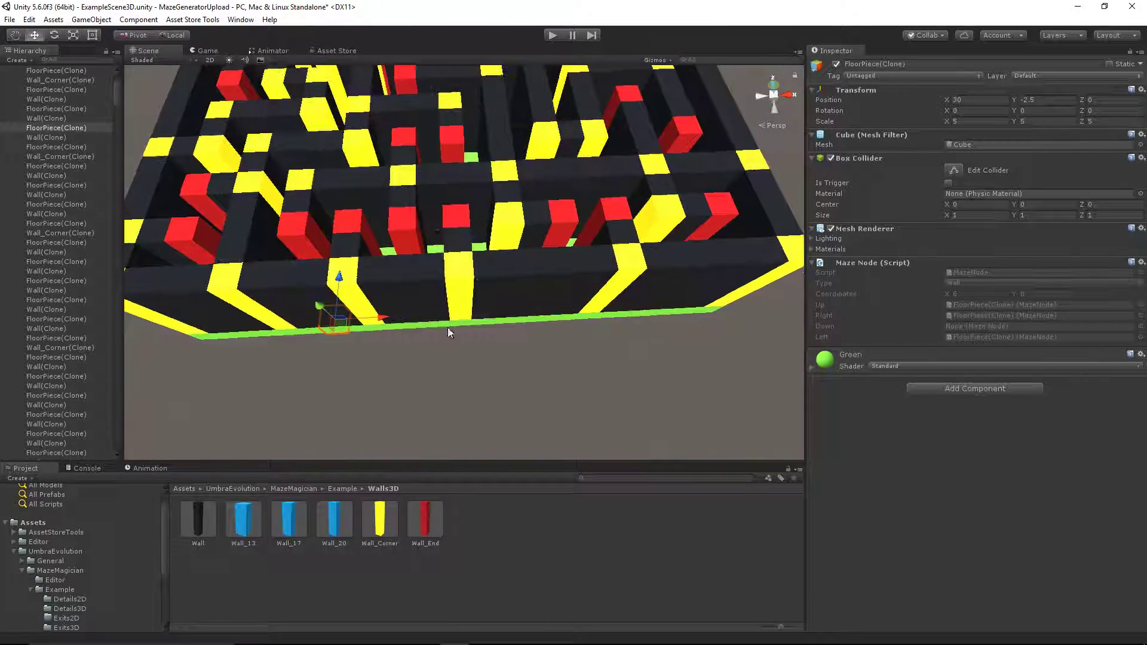
scroll(448, 347, "down", 6)
left_click(444, 363)
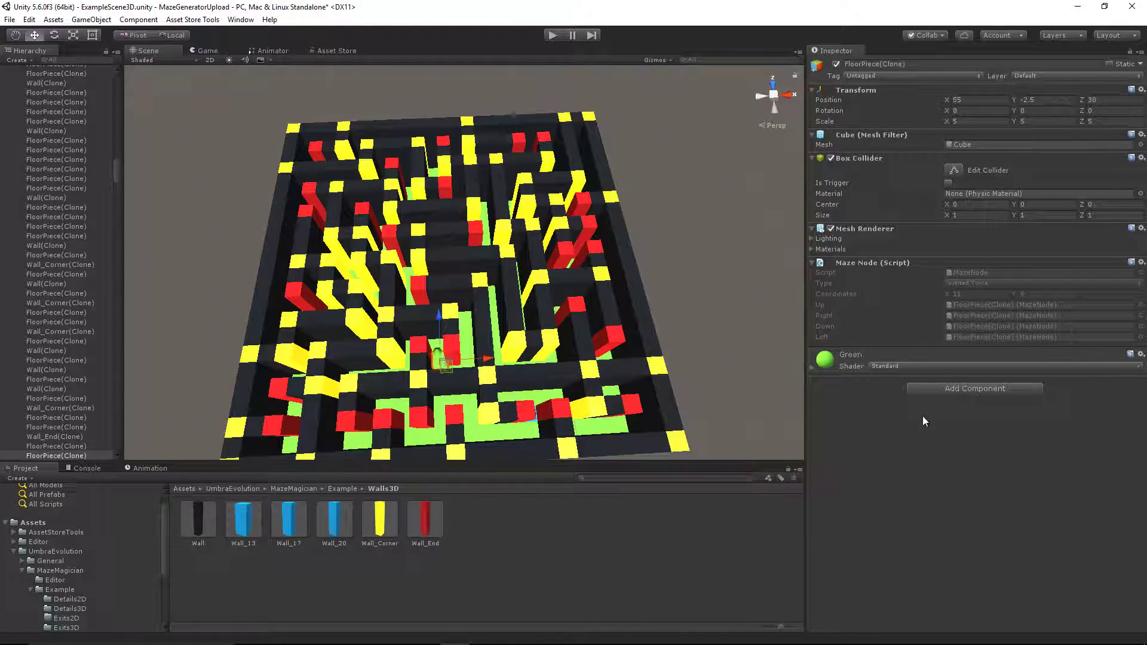
right_click_drag(395, 335, 386, 350)
scroll(443, 230, "up", 5)
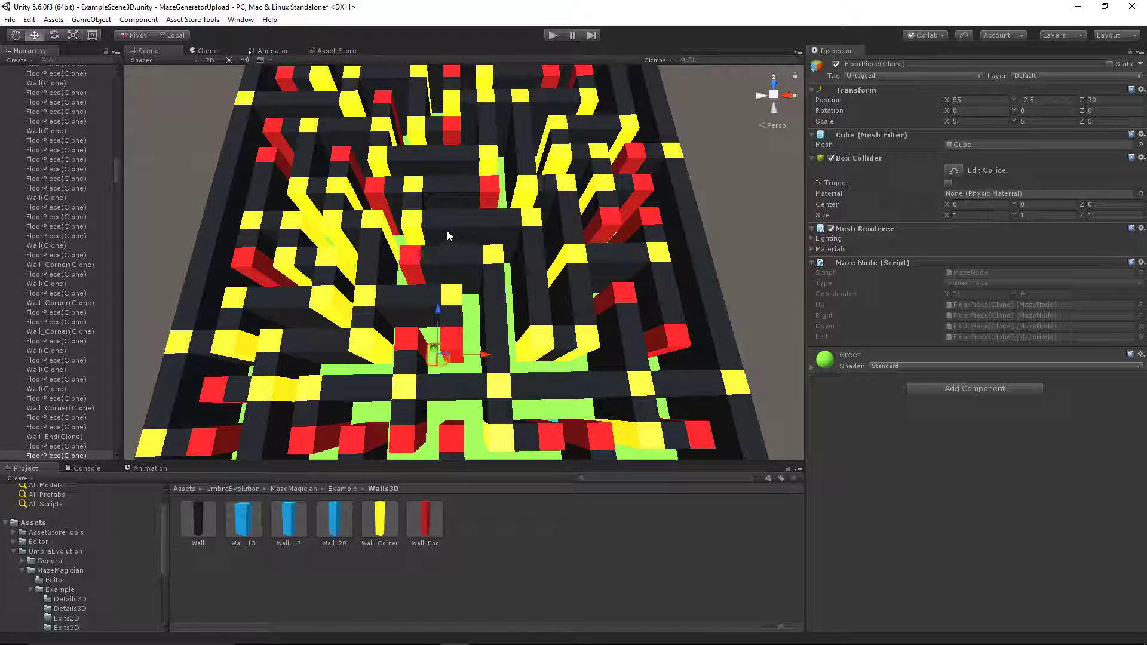
left_click(469, 225)
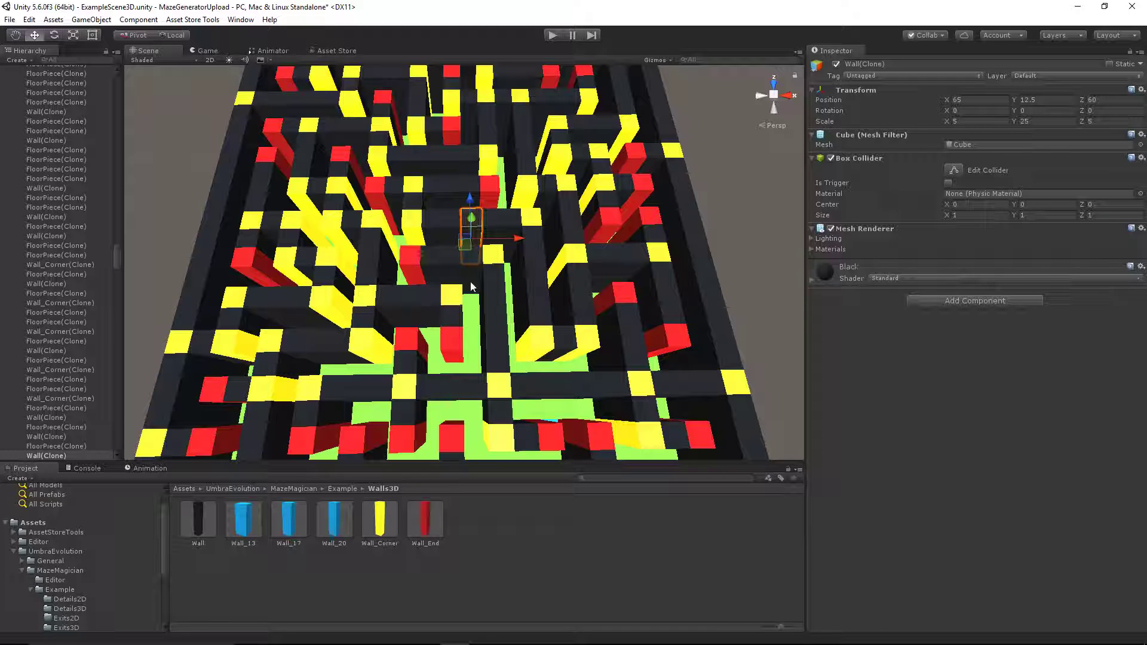
scroll(441, 323, "down", 3)
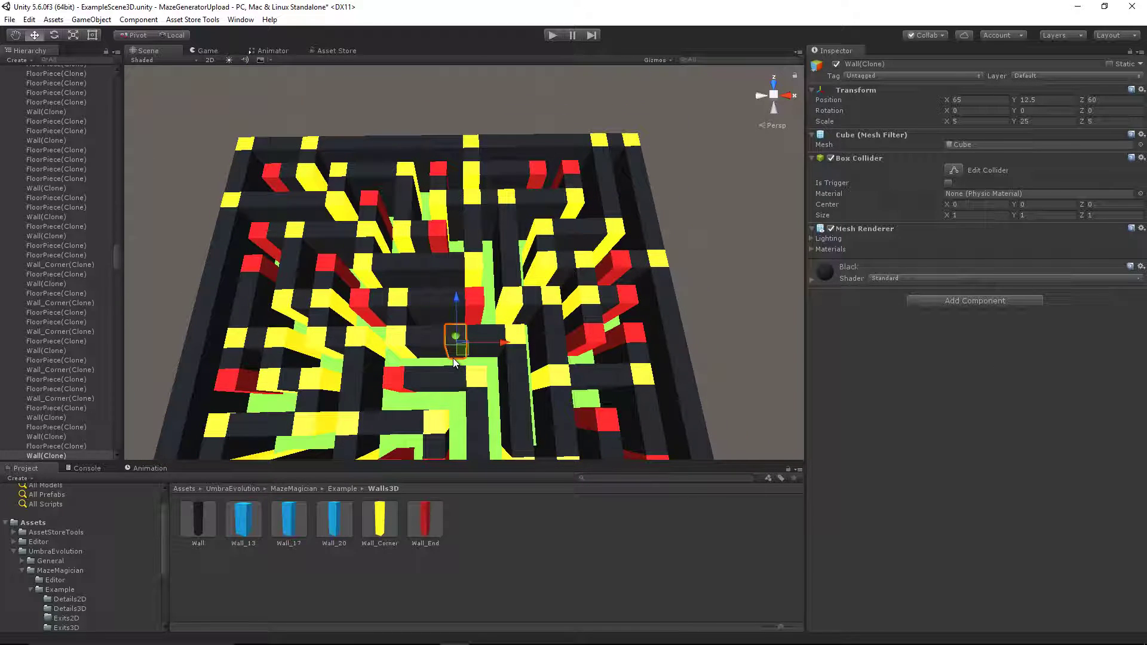
left_click(454, 361)
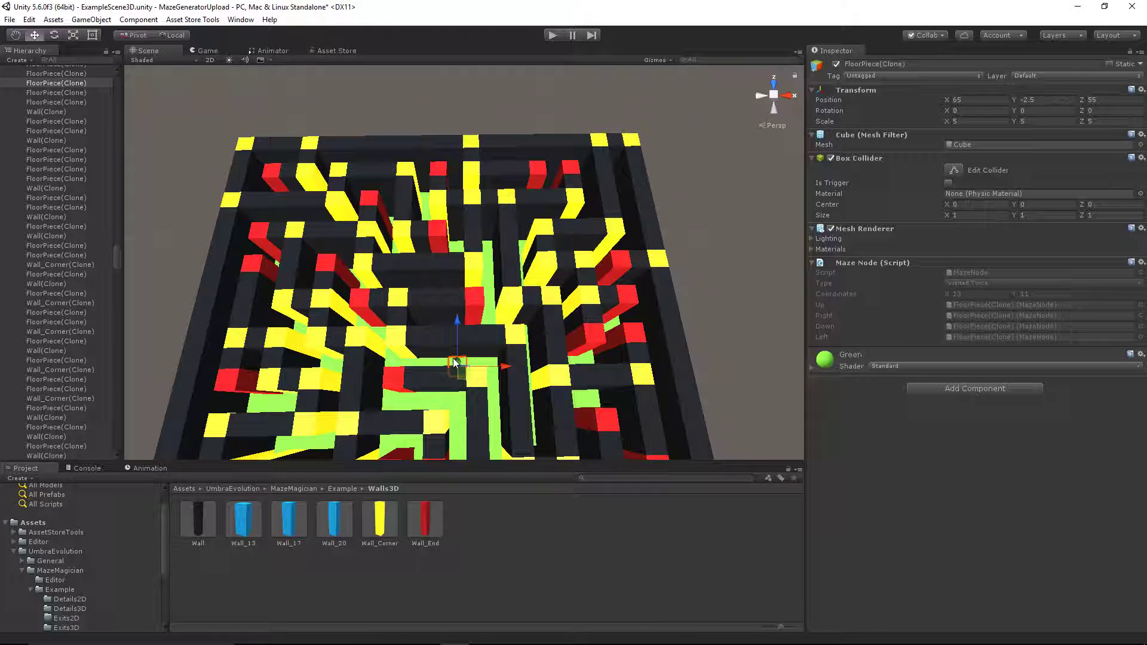
Select the NoName maze object and review its Maze script's map elements down to Maze Width and Maze Length
scroll(85, 266, "up", 6)
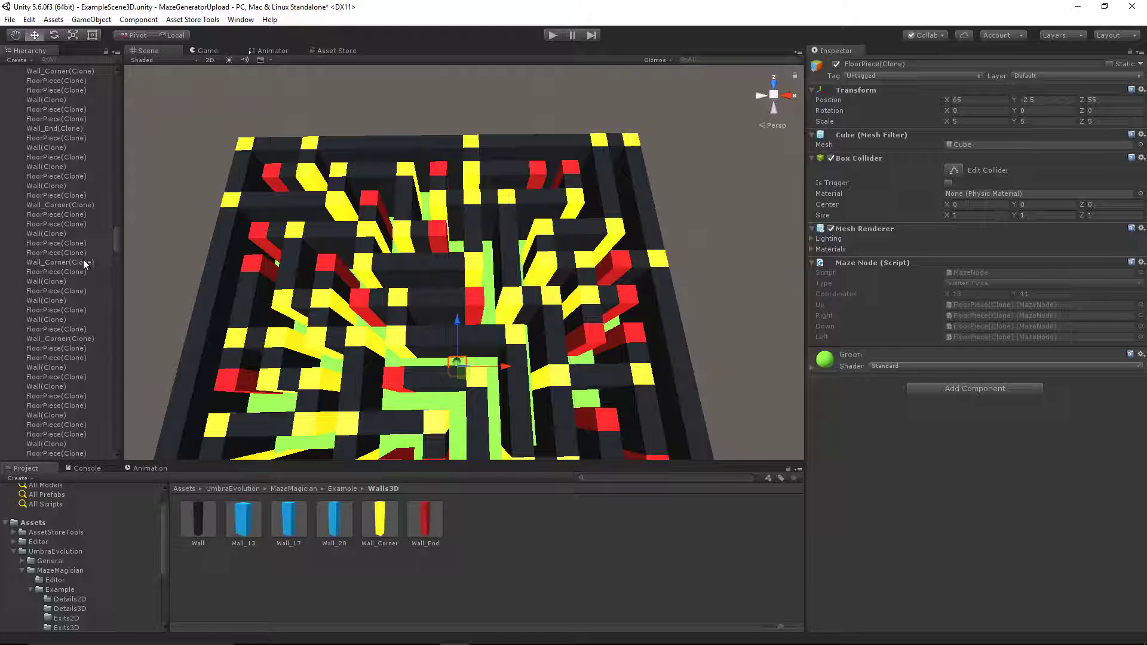
left_click_drag(120, 247, 118, 90)
left_click(33, 109)
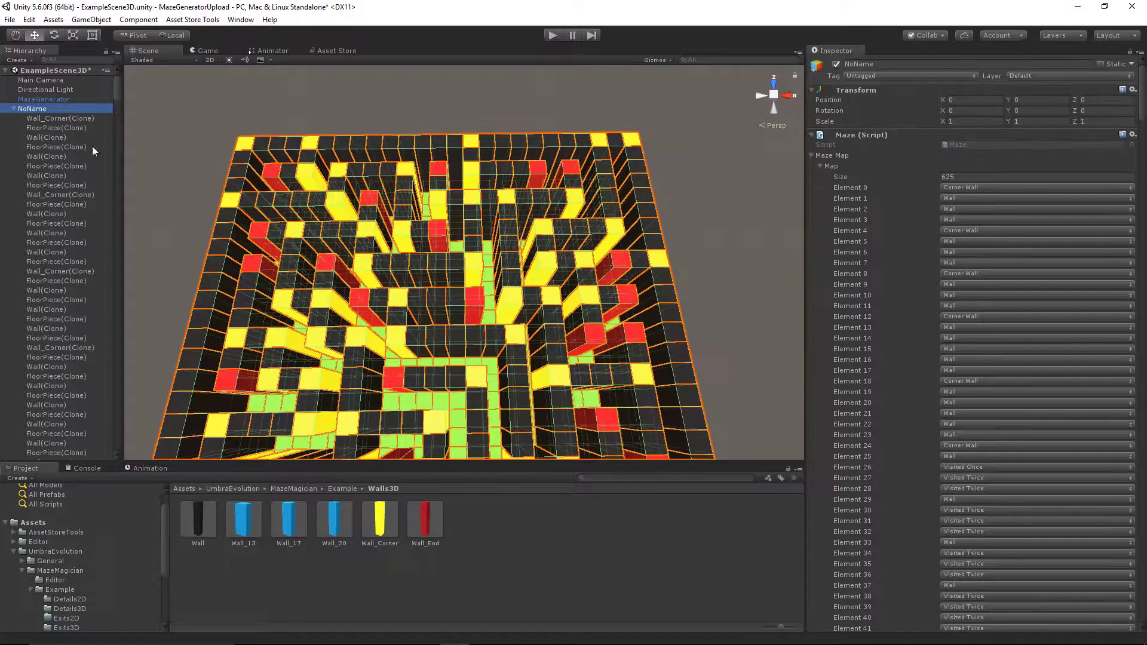
scroll(988, 280, "down", 20)
left_click_drag(1142, 231, 1141, 627)
scroll(495, 384, "up", 3)
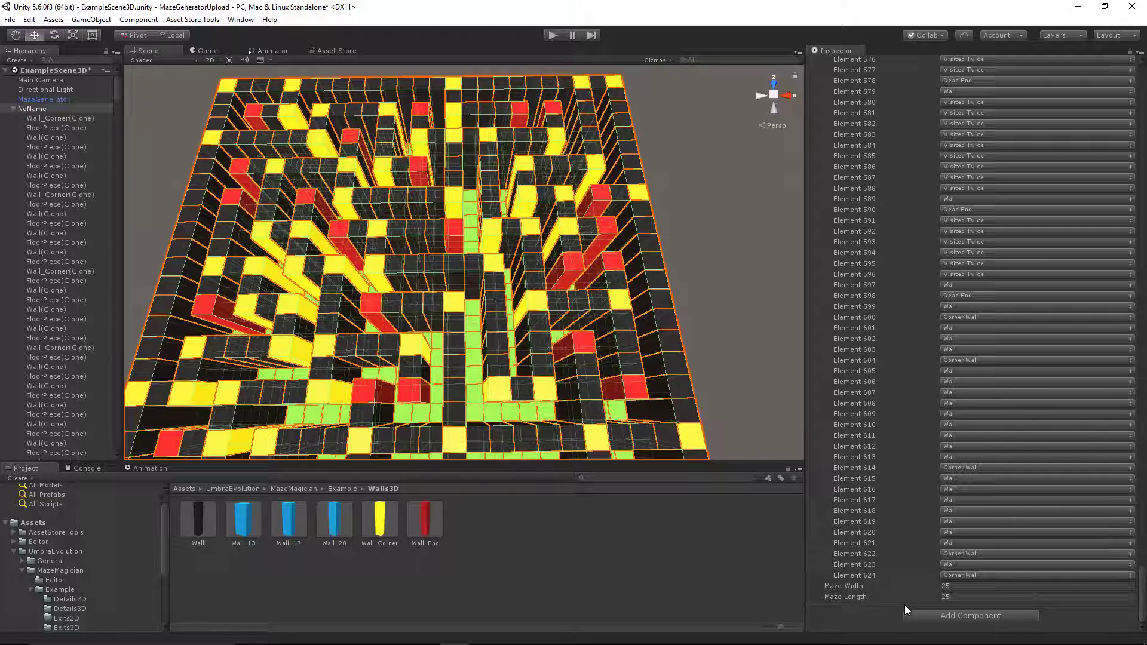
Collapse the NoName object's list of child pieces and clear the selection
left_click(12, 109)
middle_click_drag(296, 244, 364, 221)
scroll(365, 221, "up", 1)
left_click(181, 222)
scroll(182, 225, "down", 5)
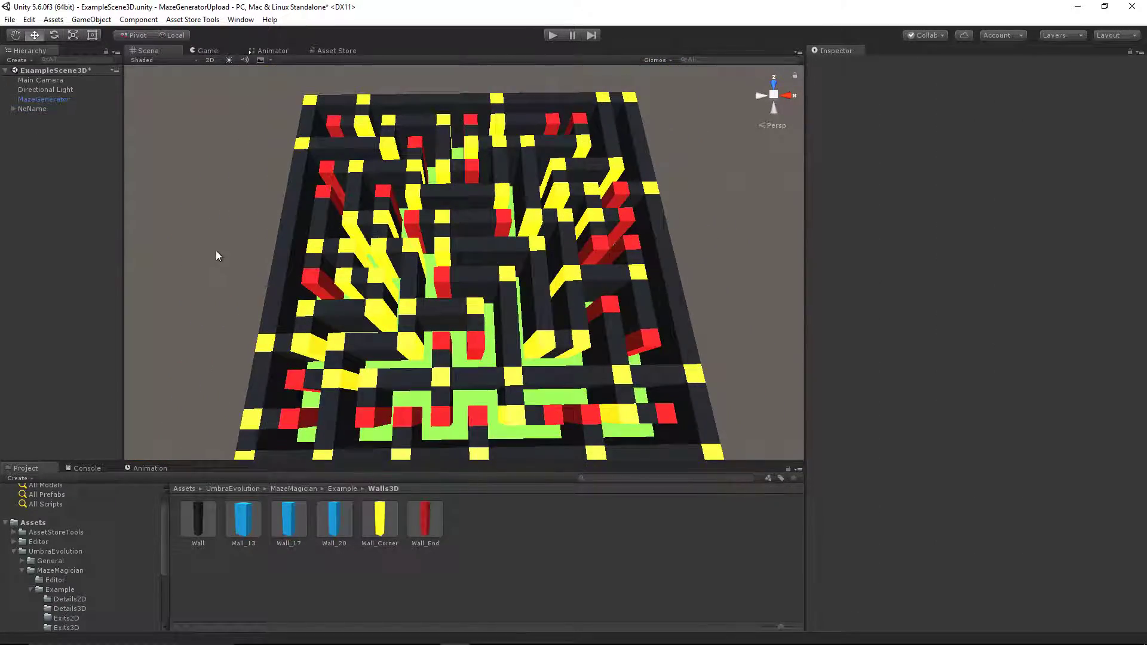
Reselect the NoName maze object and compare its map element types with the maze layout
left_click(36, 108)
scroll(920, 412, "down", 5)
scroll(917, 421, "down", 10)
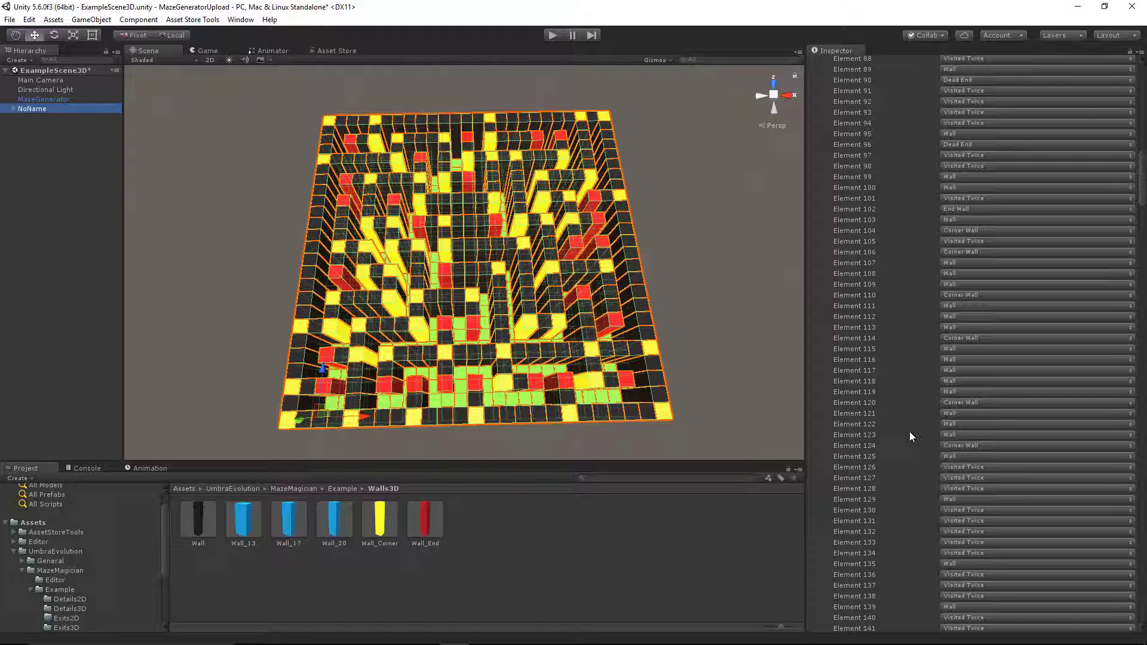
left_click_drag(747, 396, 738, 396, "alt")
middle_click_drag(753, 356, 748, 347)
left_click_drag(747, 347, 728, 297, "alt")
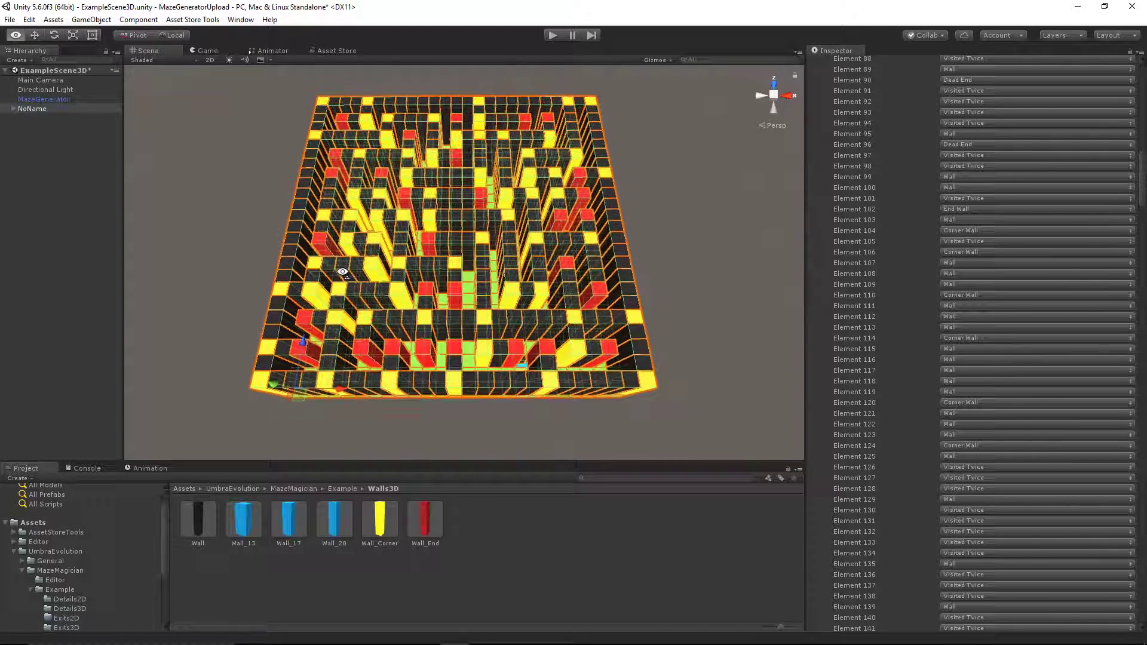
Select the MazeGenerator object to return to its generator settings
left_click(703, 316)
left_click(42, 99)
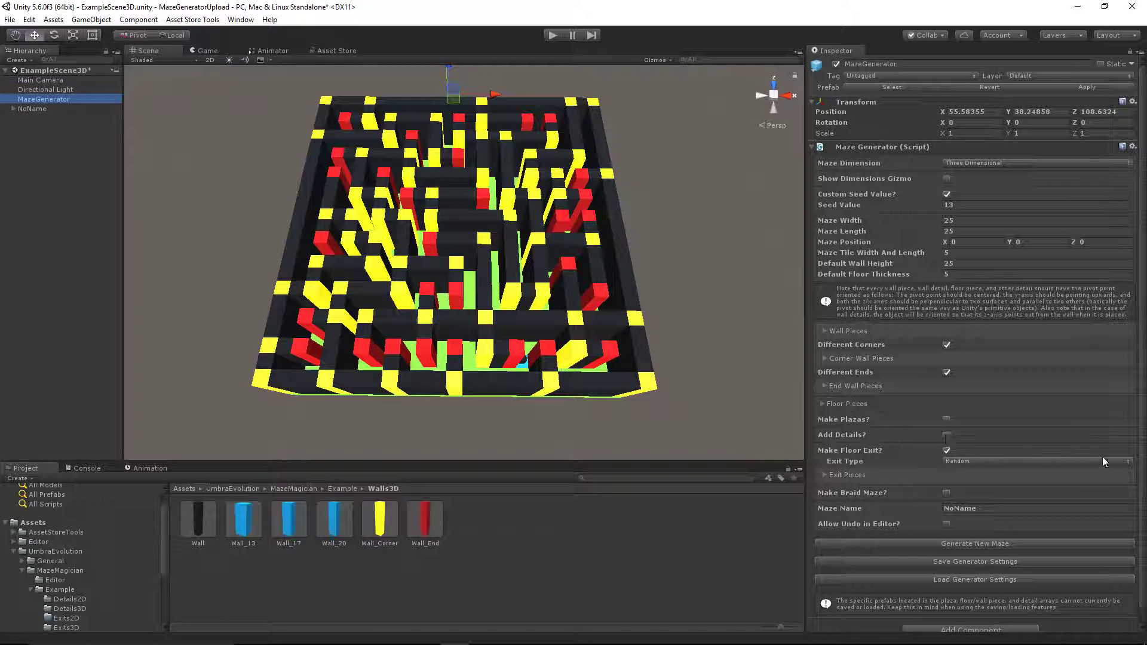